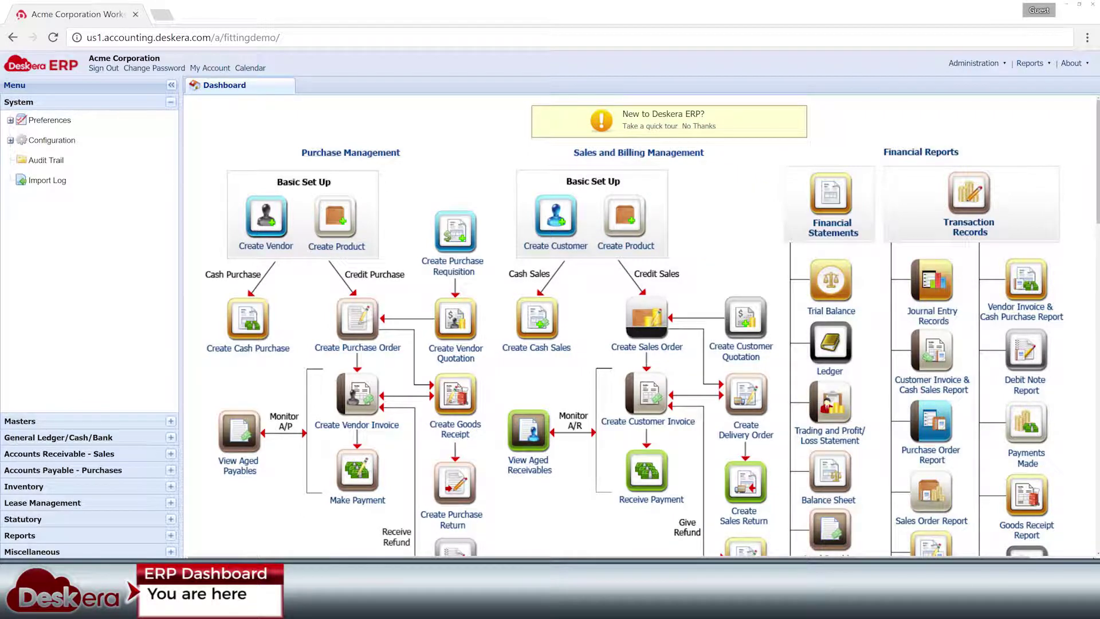
# Expand the Master Data, Inventory Masters, Accounts Payable and General Reports menu sections
pyautogui.scroll(-3, 639, 325)
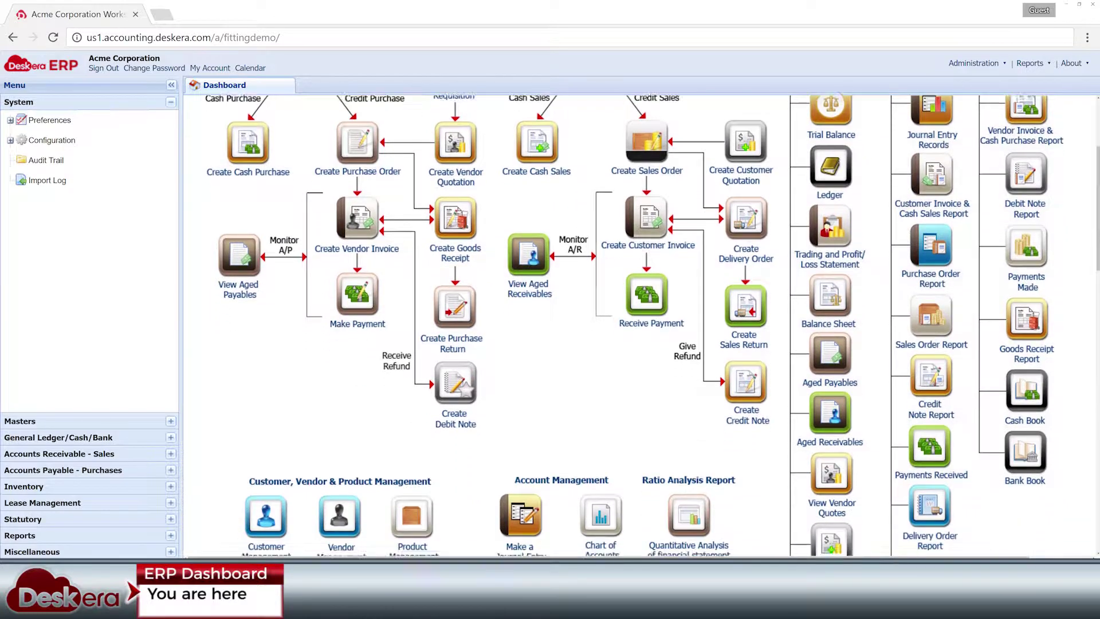
pyautogui.scroll(-4, 639, 325)
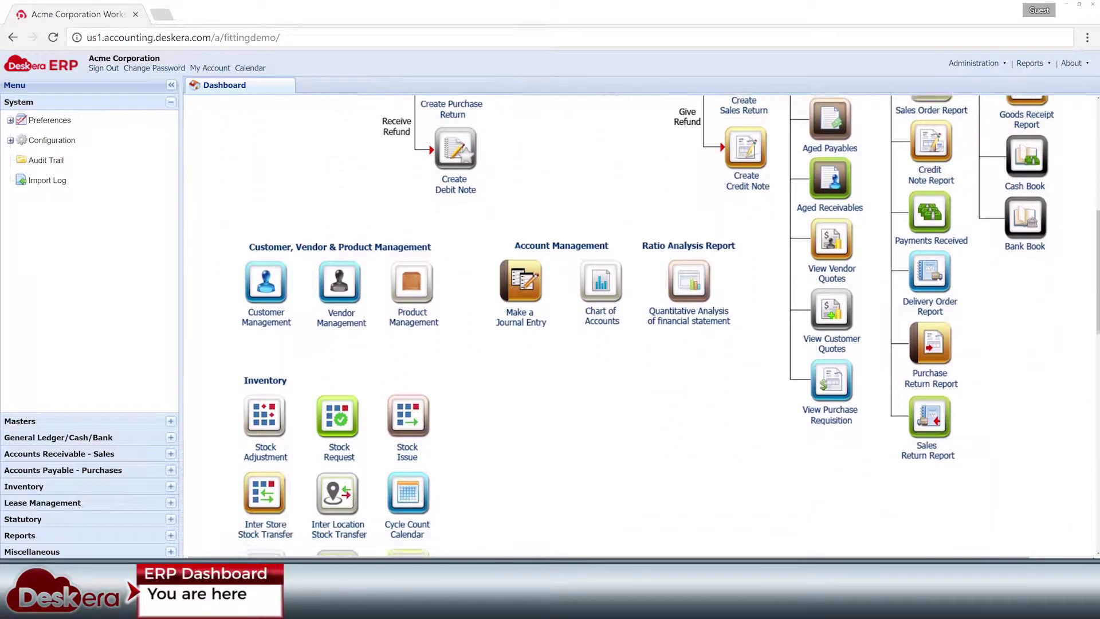
pyautogui.scroll(-4, 638, 325)
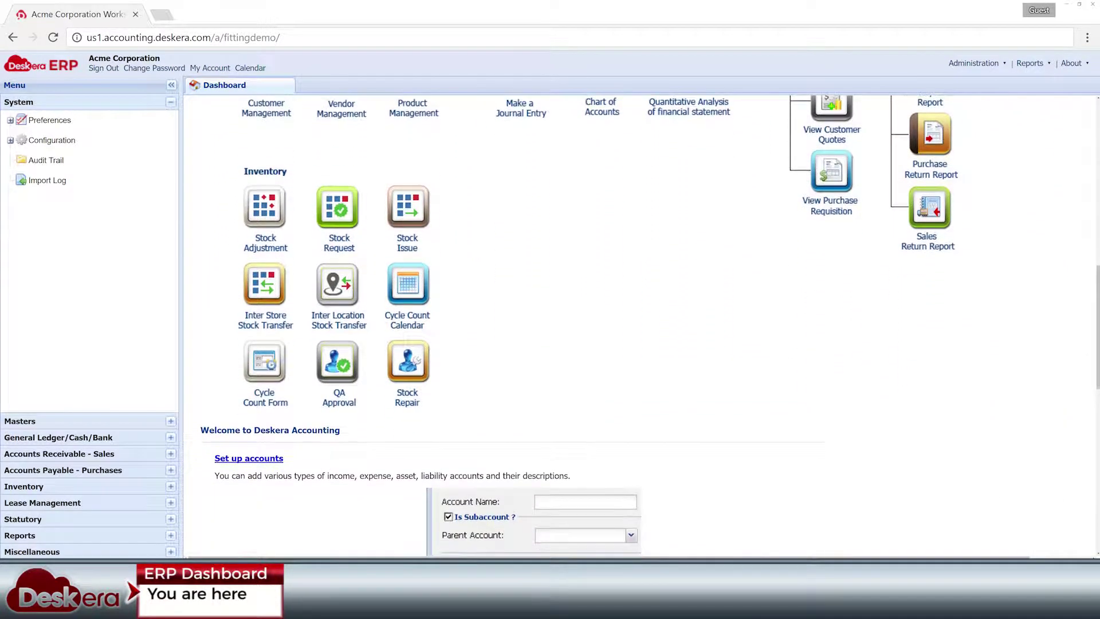
pyautogui.scroll(3, 639, 324)
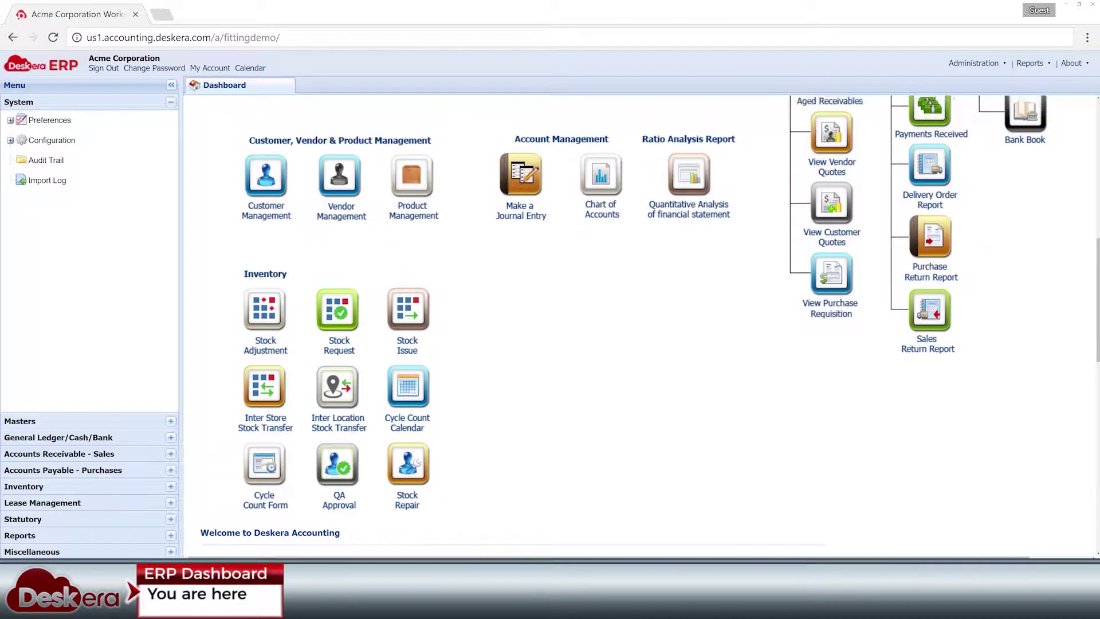
pyautogui.scroll(4, 639, 325)
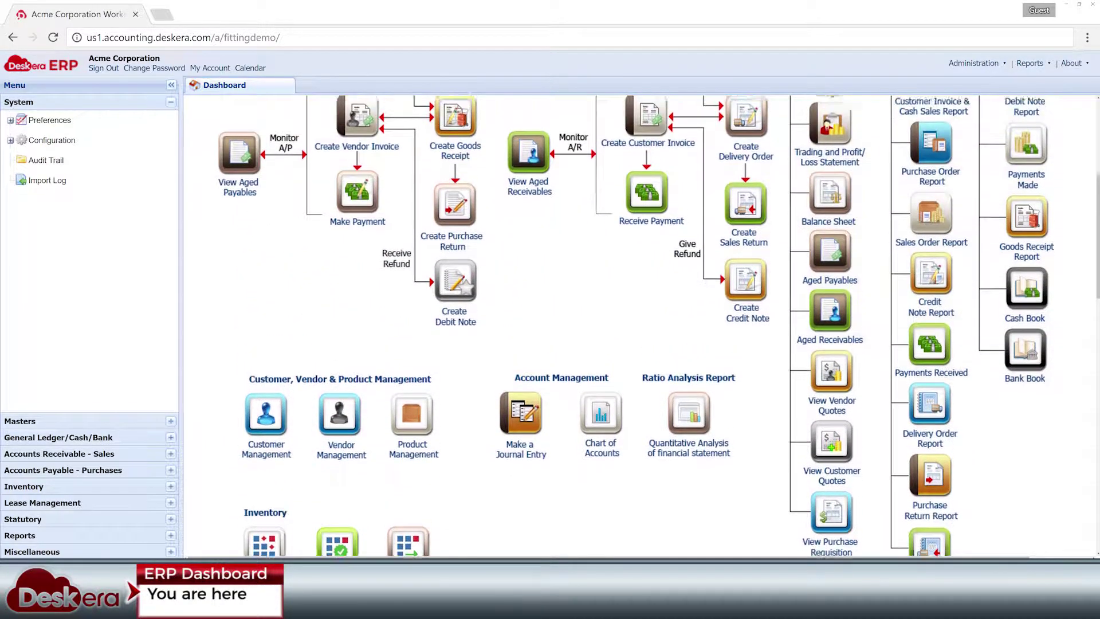
pyautogui.scroll(4, 639, 325)
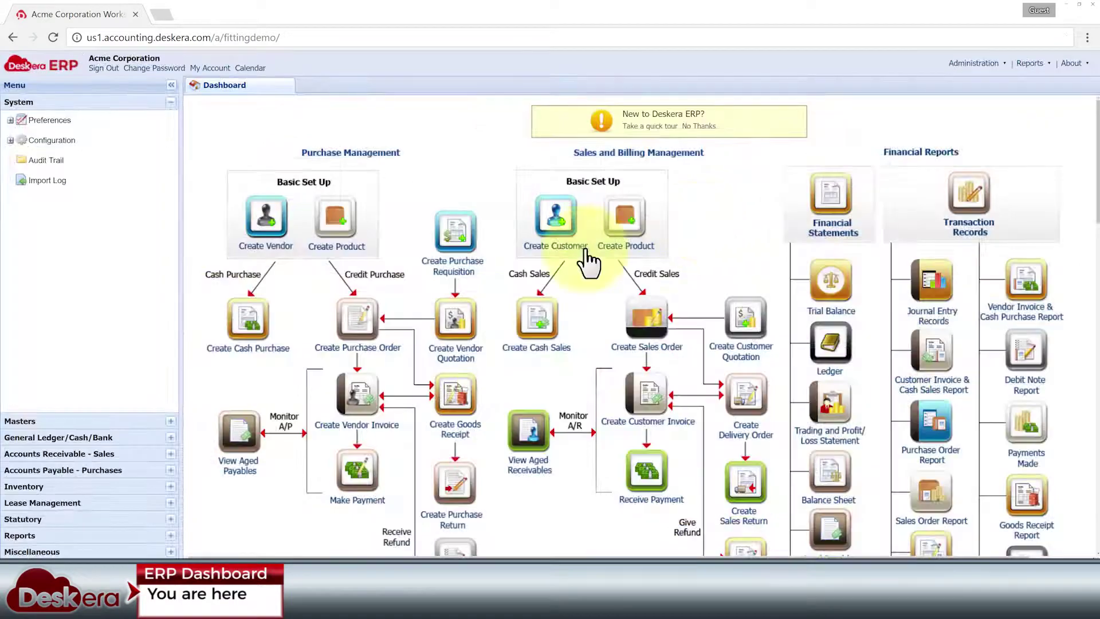
pyautogui.click(170, 420)
pyautogui.click(10, 196)
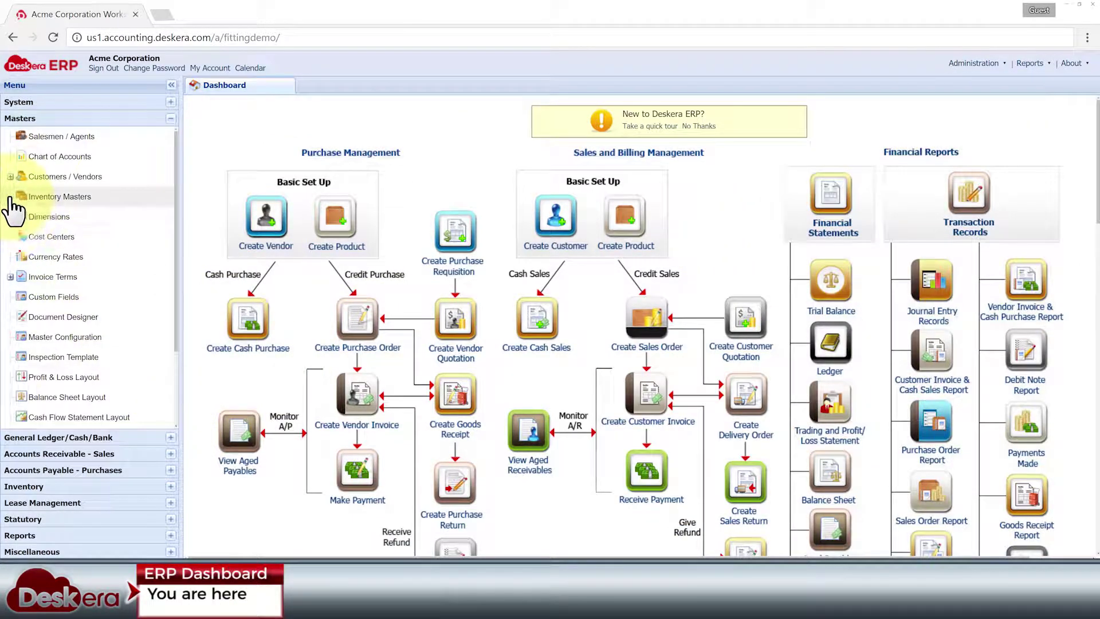
pyautogui.click(170, 470)
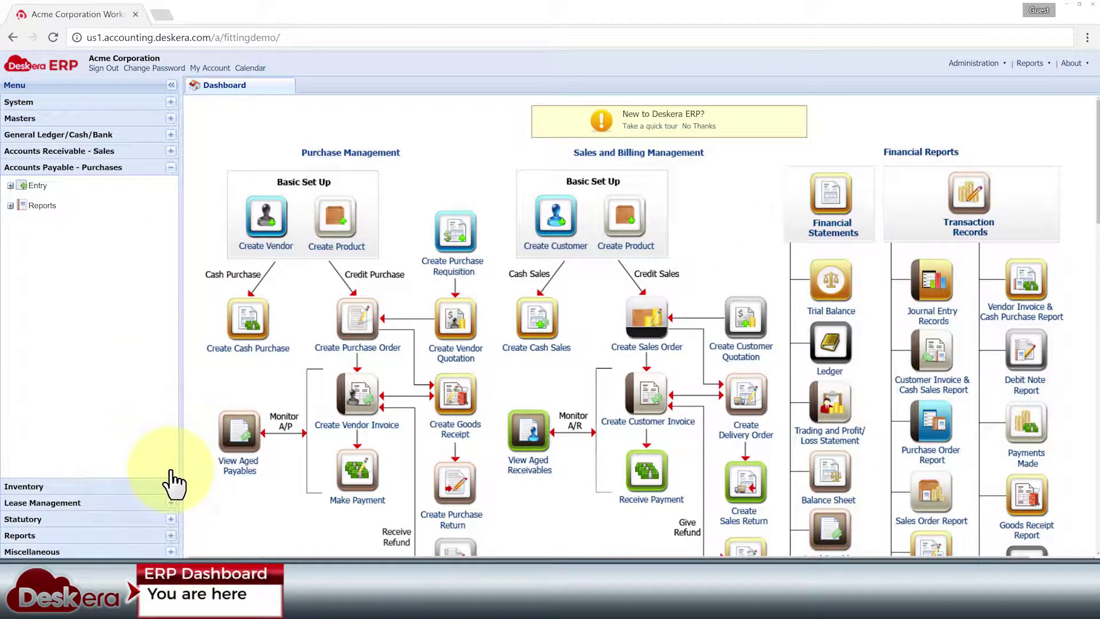
pyautogui.click(11, 206)
pyautogui.click(170, 535)
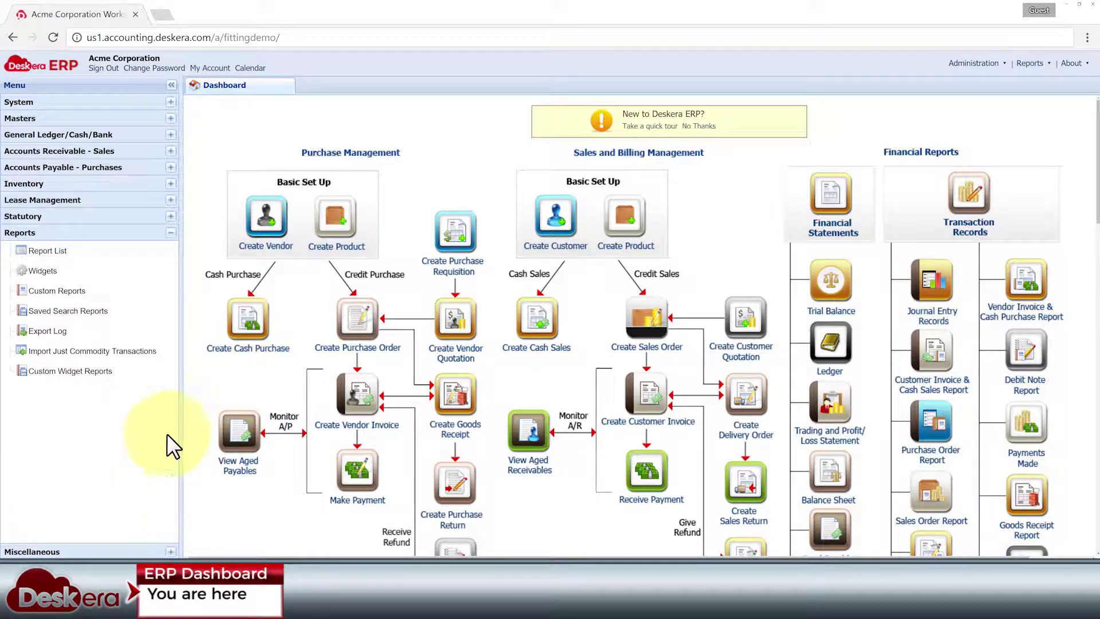
# Collapse the side menu and open the Product Management list
pyautogui.click(173, 86)
pyautogui.scroll(-7, 550, 326)
pyautogui.scroll(-4, 550, 326)
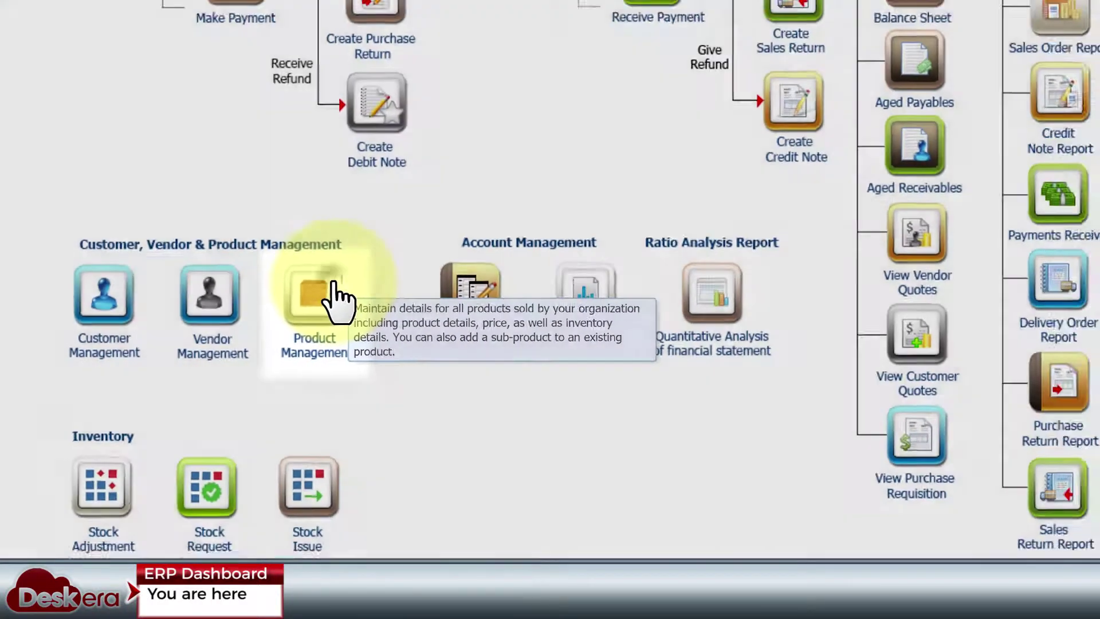
pyautogui.click(427, 285)
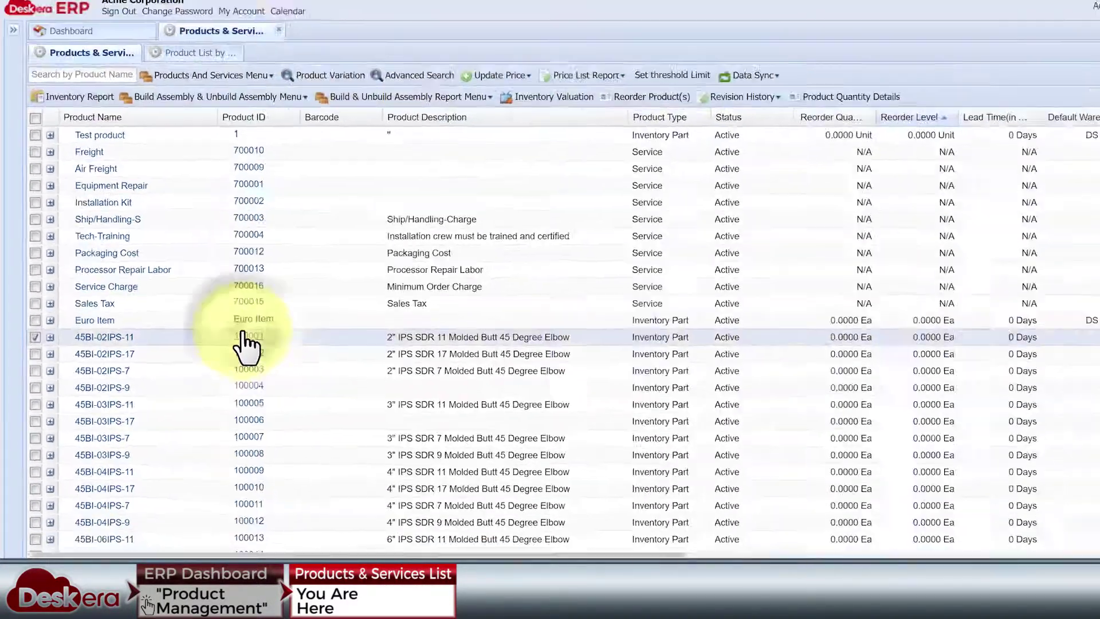
# Review product 45BI-02IPS-11's details, then close its tab
pyautogui.click(421, 260)
pyautogui.scroll(-6, 211, 344)
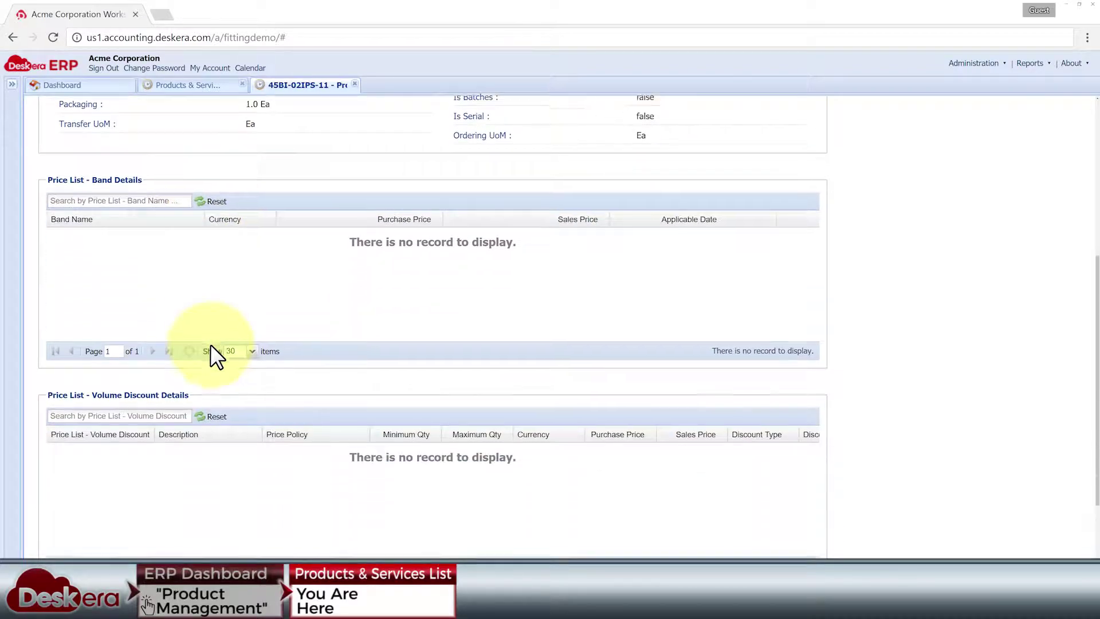
pyautogui.scroll(6, 211, 344)
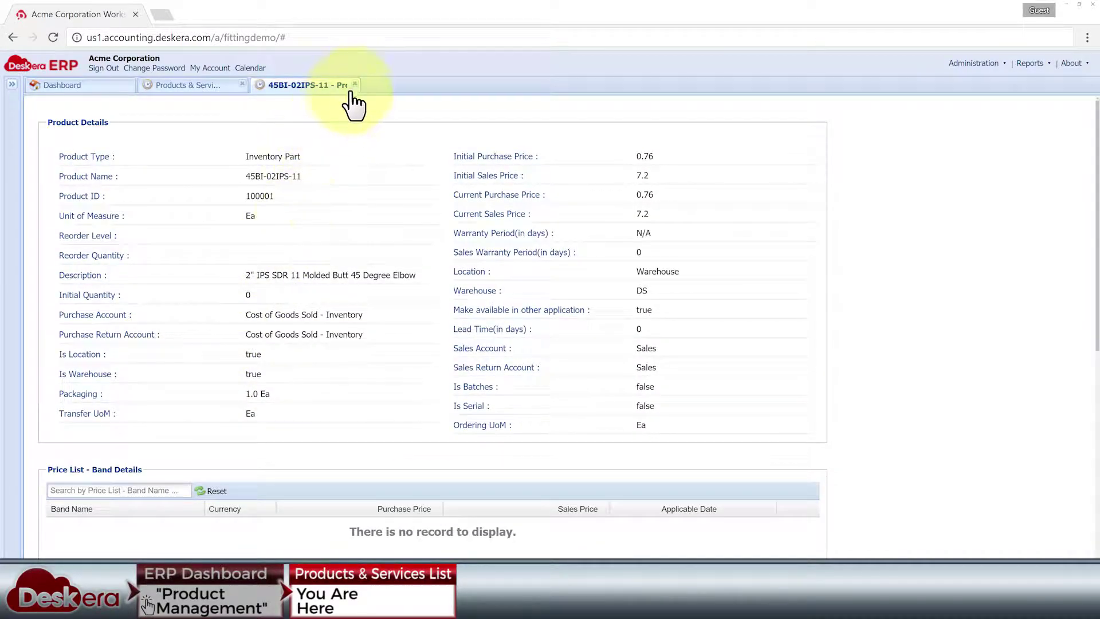
pyautogui.click(354, 85)
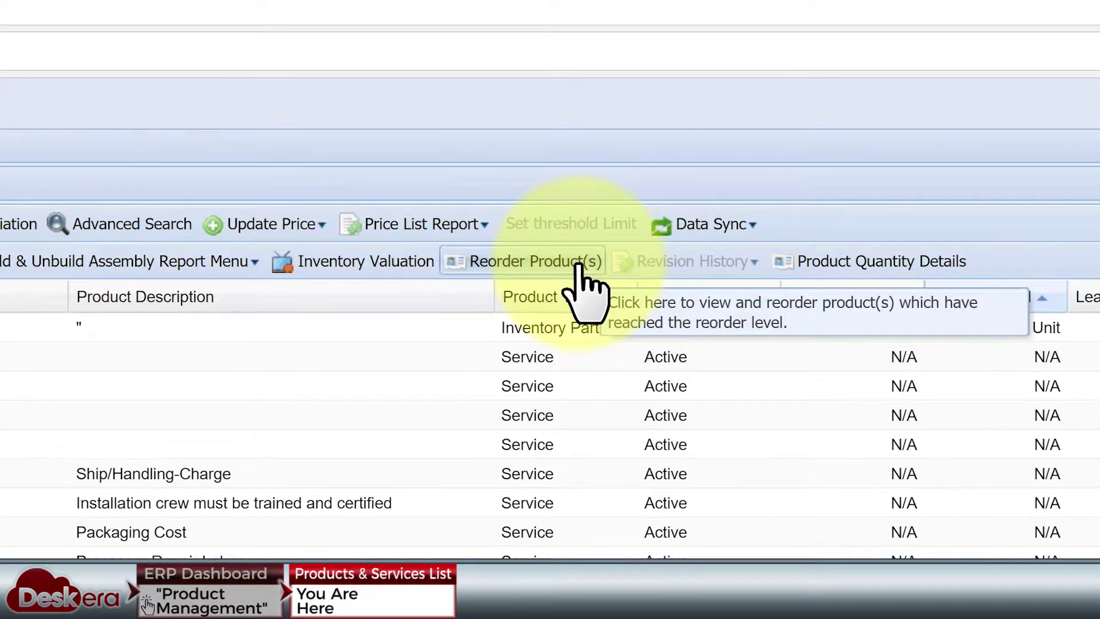
# List reorder-level products, tick 45EF-020I-240 and 45EF-030I-240, and close Products & Services
pyautogui.click(578, 265)
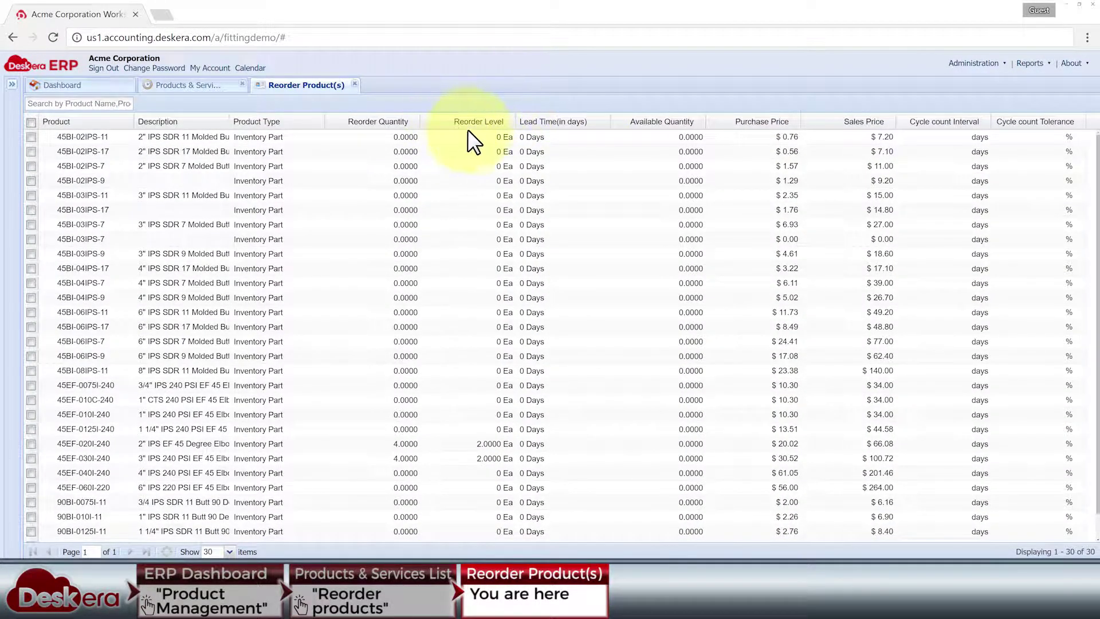
pyautogui.click(31, 443)
pyautogui.click(31, 458)
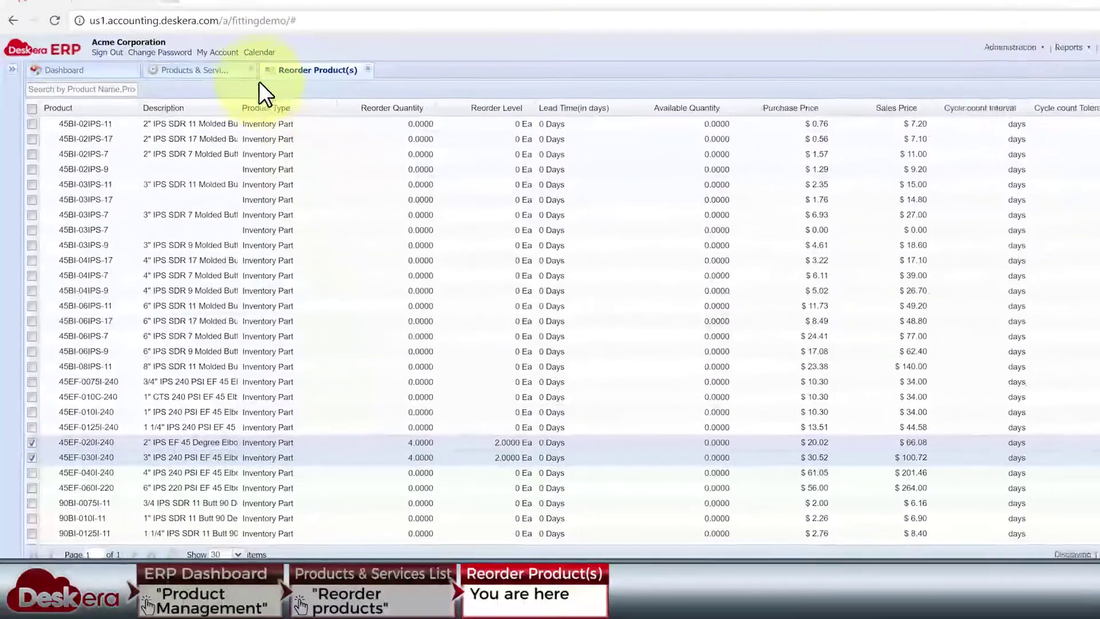
pyautogui.click(251, 69)
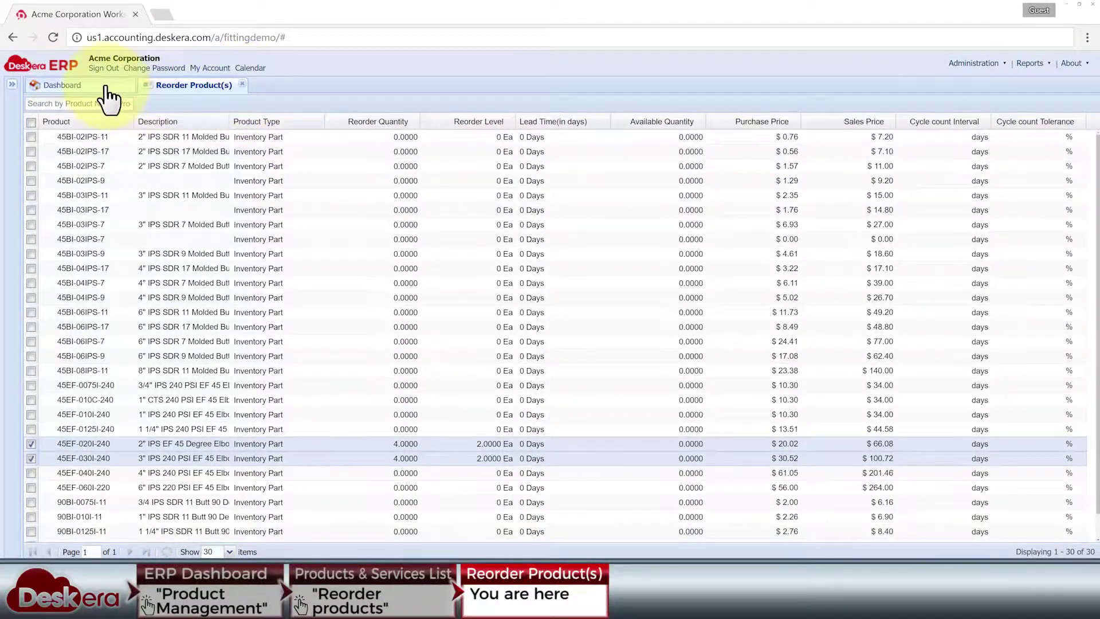
# Start a purchase order from the dashboard with vendor Ajax Fittings inc
pyautogui.click(62, 85)
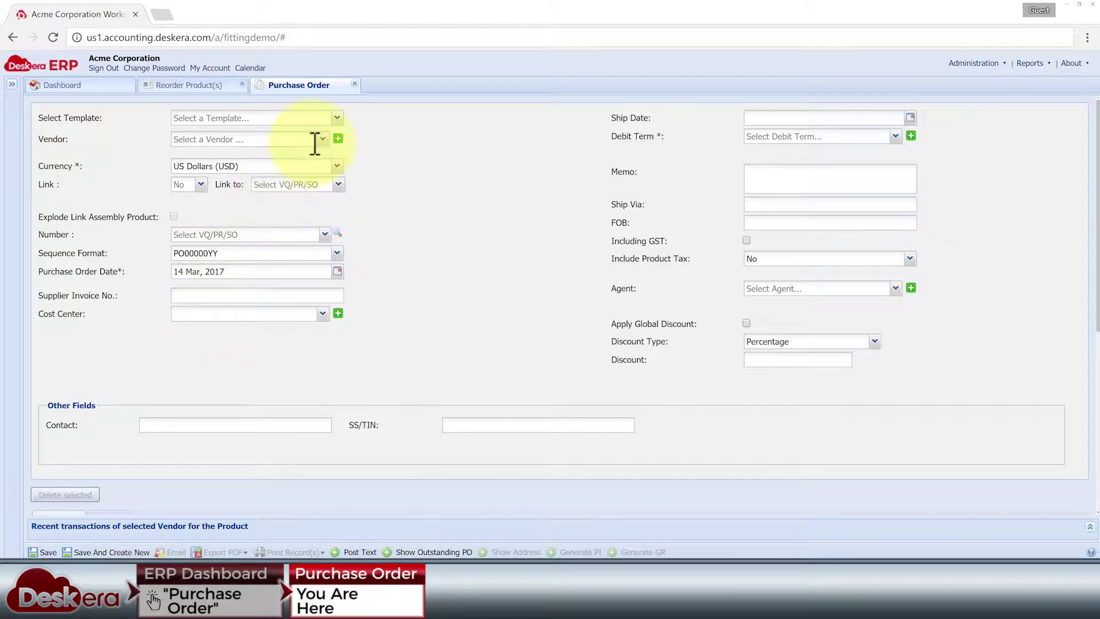
pyautogui.click(321, 140)
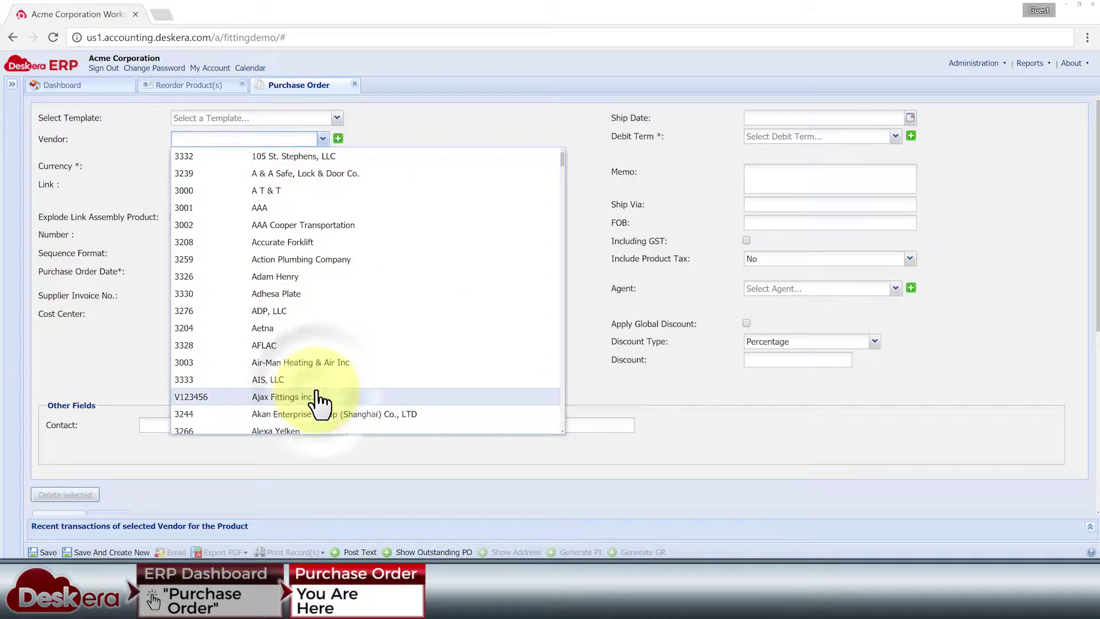
pyautogui.click(317, 396)
pyautogui.scroll(-6, 319, 404)
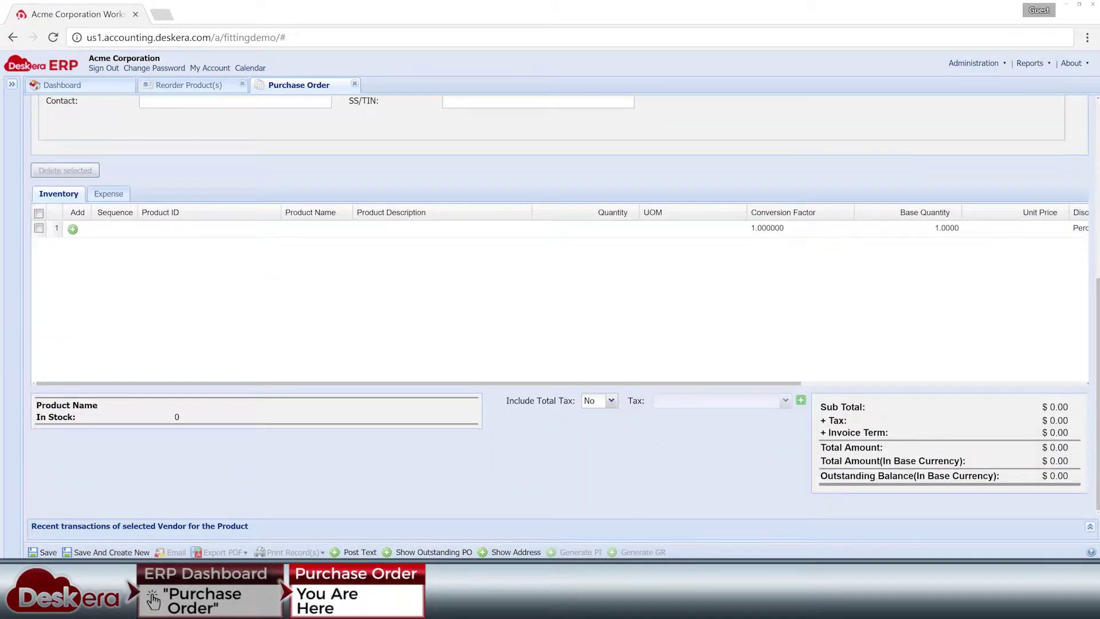
# Search '45ef' and add elbows 200005 and 200006 to the order
pyautogui.click(74, 229)
pyautogui.click(326, 116)
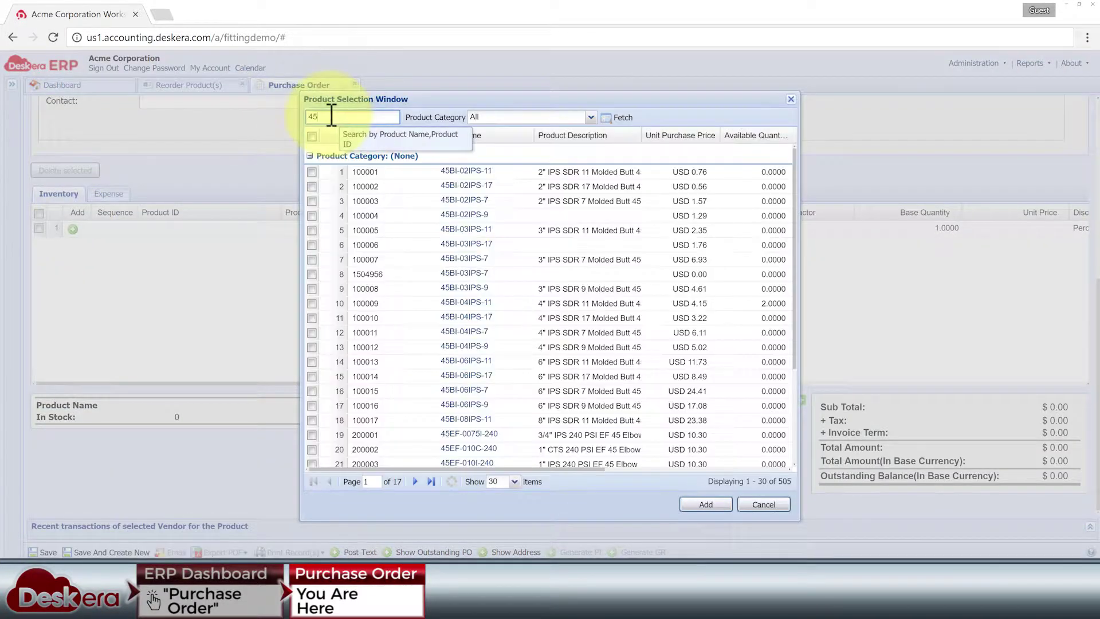
pyautogui.write('45ef')
pyautogui.click(312, 230)
pyautogui.click(312, 245)
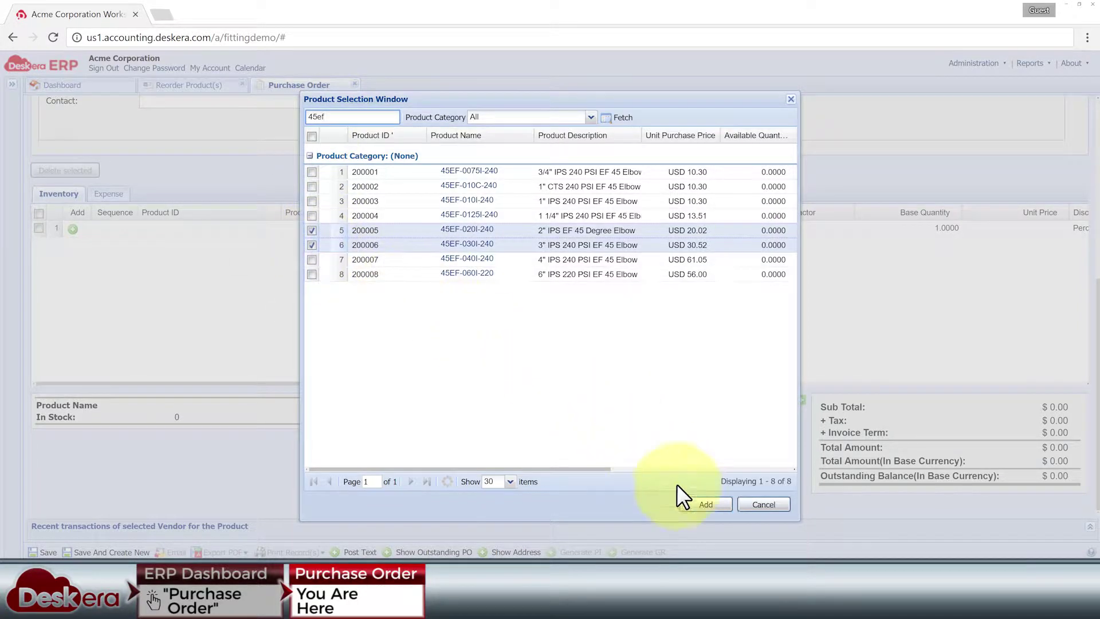
pyautogui.click(706, 505)
# Set both elbow lines to quantity 4 and save the $202.16 order
pyautogui.write('4')
pyautogui.click(616, 246)
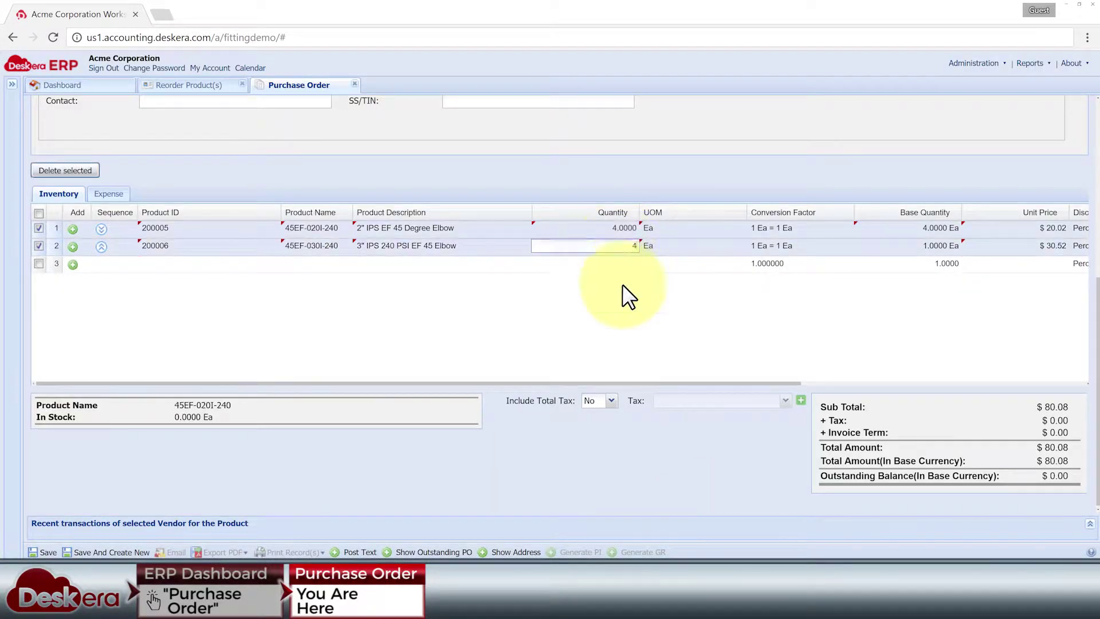
pyautogui.write('4')
pyautogui.moveTo(665, 382); pyautogui.dragTo(971, 383)
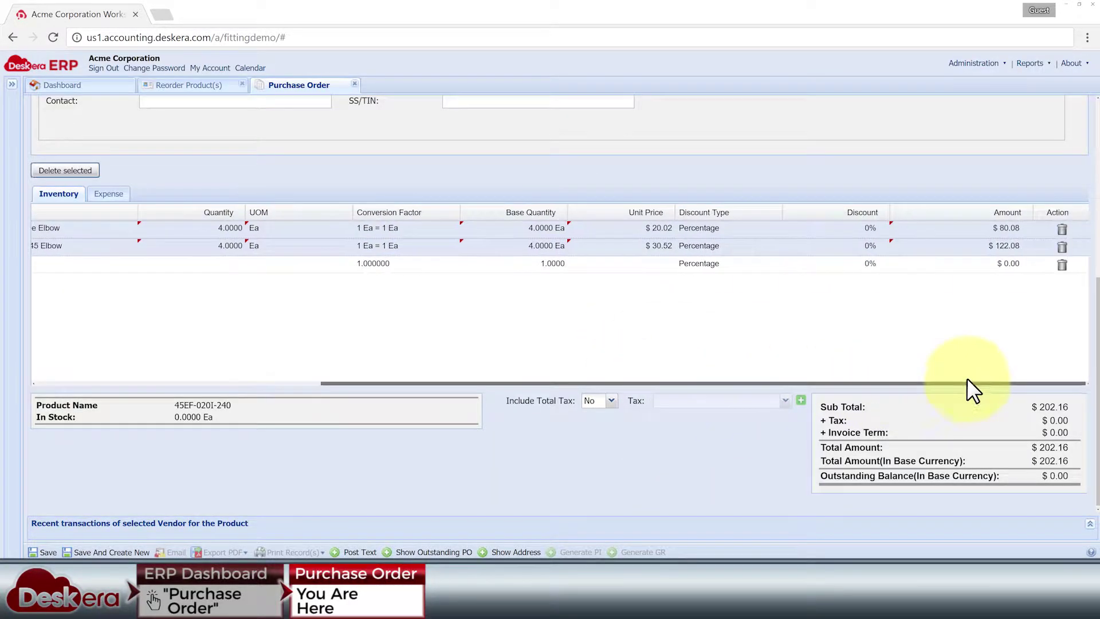
pyautogui.click(46, 552)
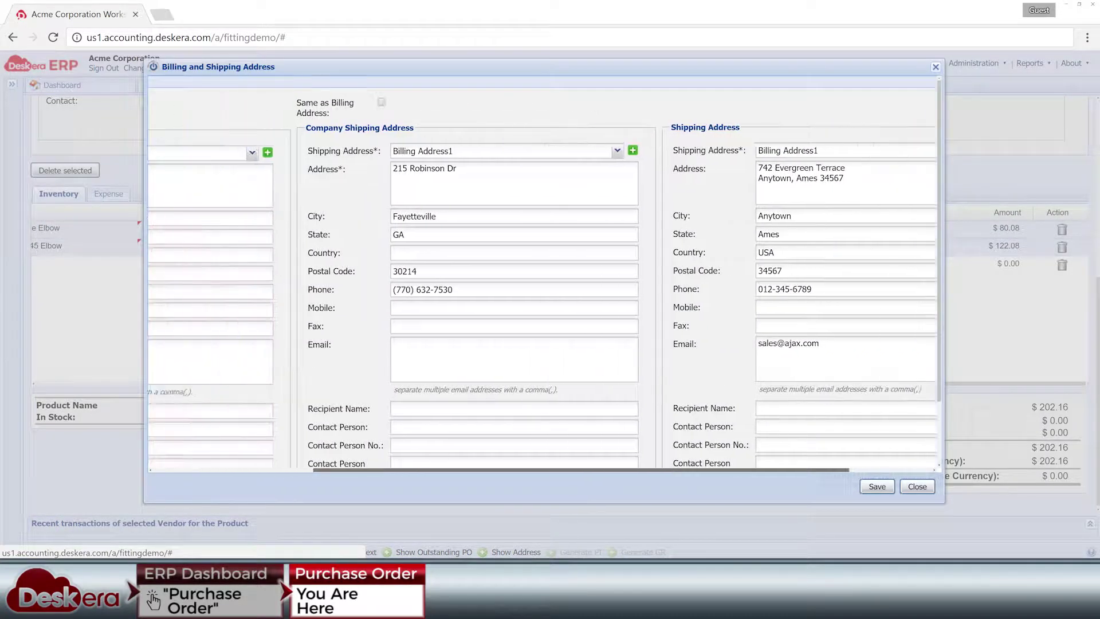
pyautogui.scroll(-2, 542, 281)
# Confirm the addresses to save purchase order PO7000217 and download it as a PDF
pyautogui.click(876, 487)
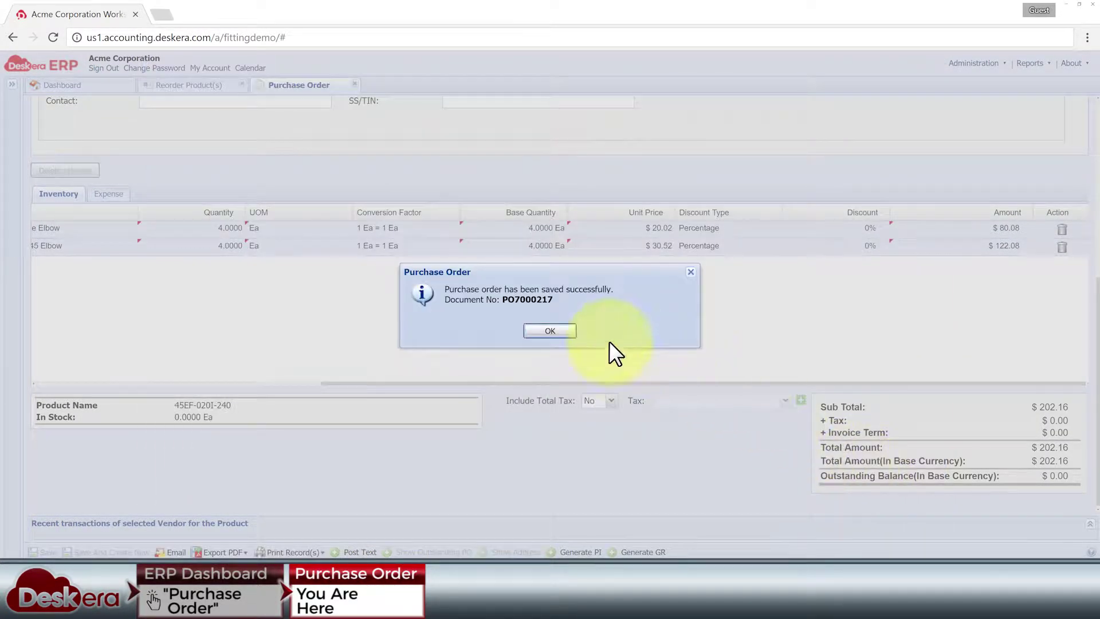
pyautogui.click(550, 332)
pyautogui.click(286, 551)
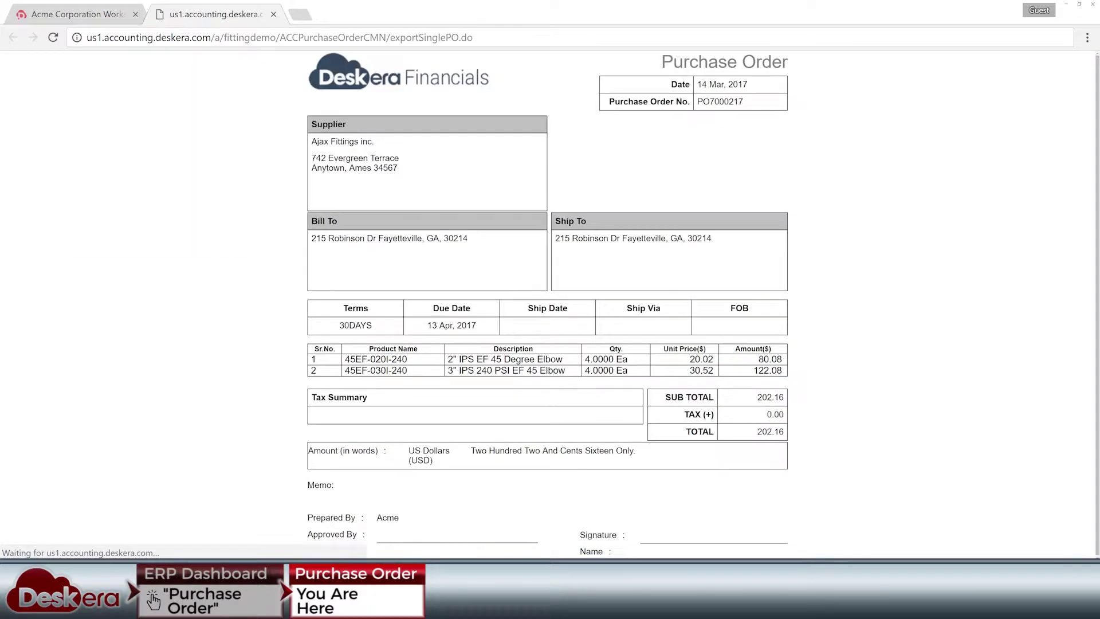
pyautogui.click(273, 14)
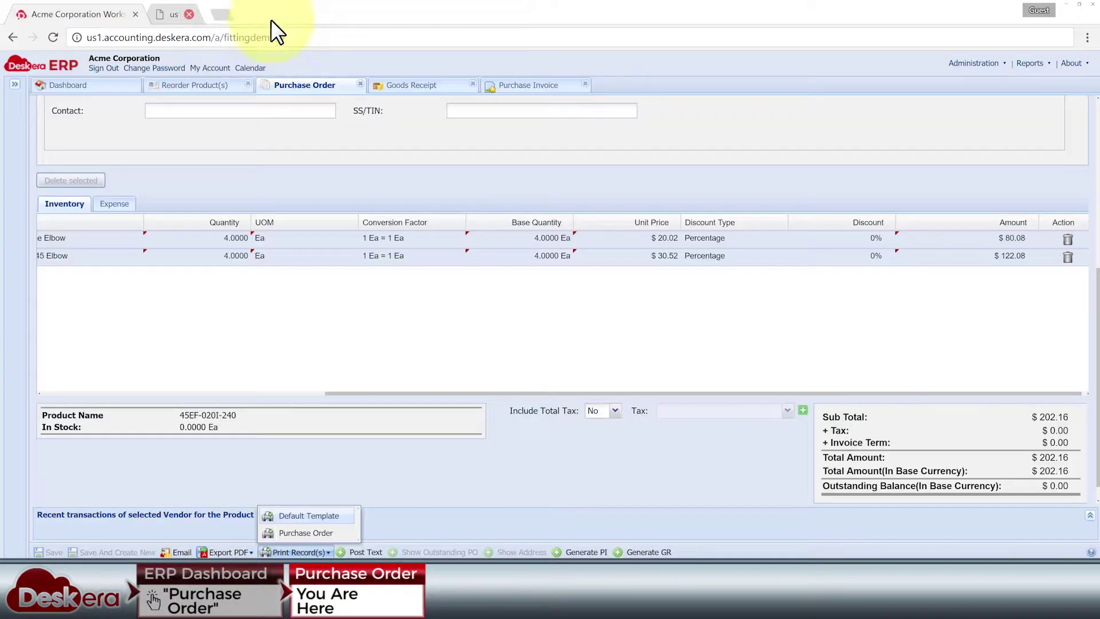
pyautogui.click(238, 548)
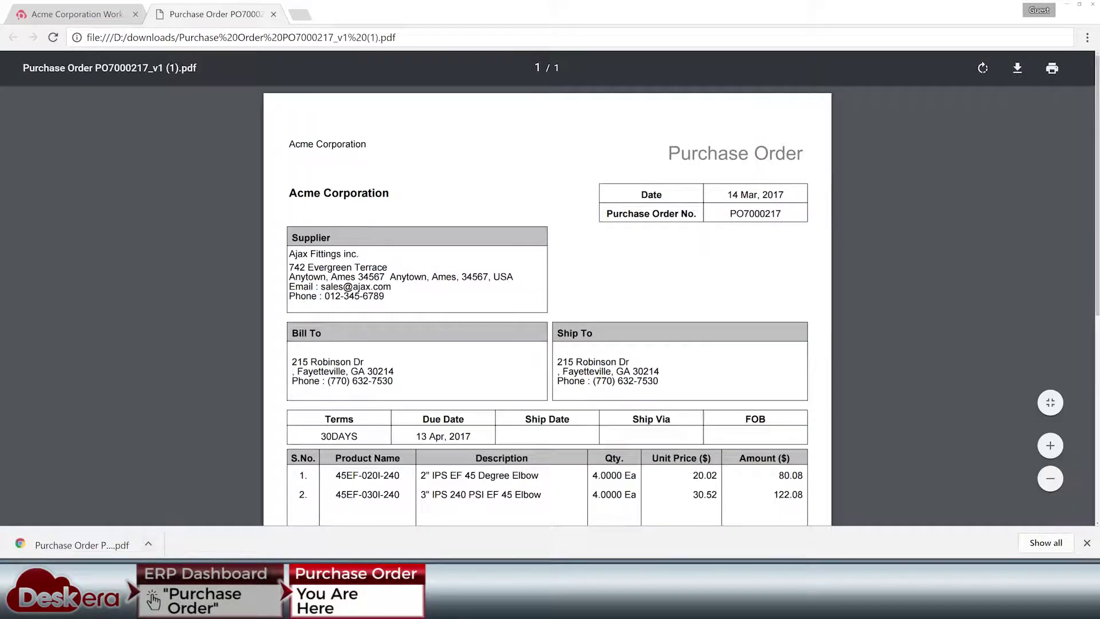
pyautogui.click(274, 14)
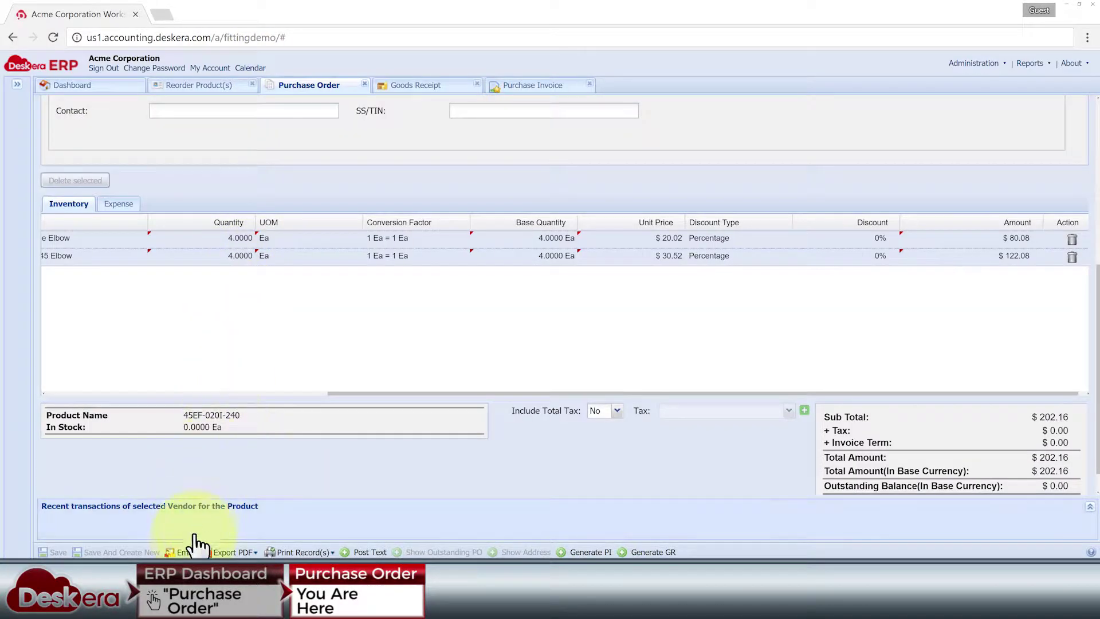
# Close the vendor e-mail draft unsent and return to the dashboard
pyautogui.click(187, 552)
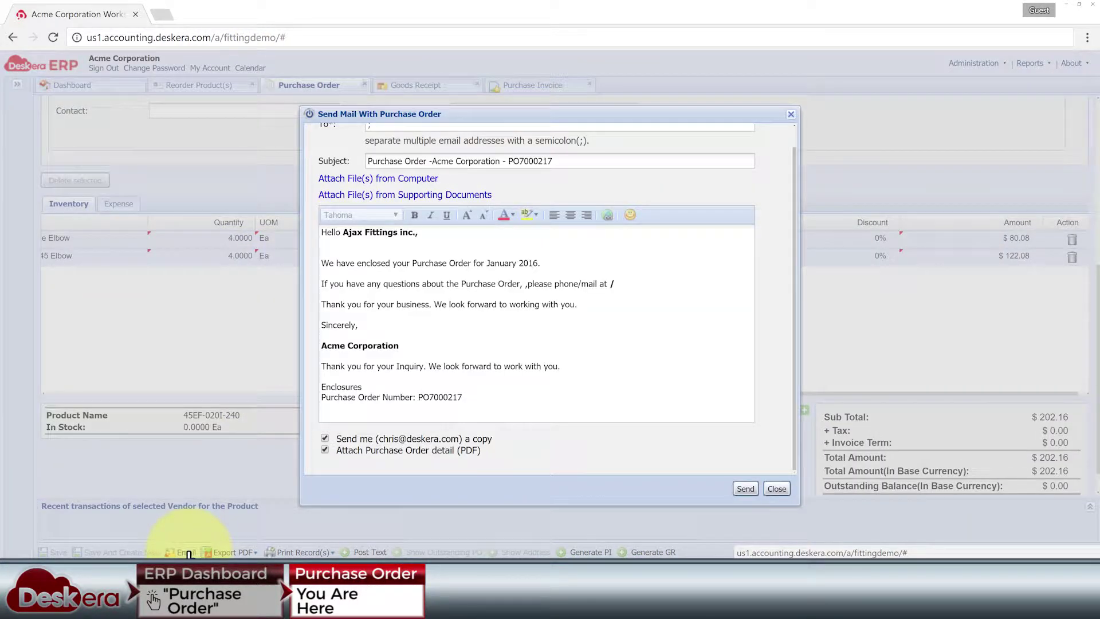
pyautogui.click(777, 488)
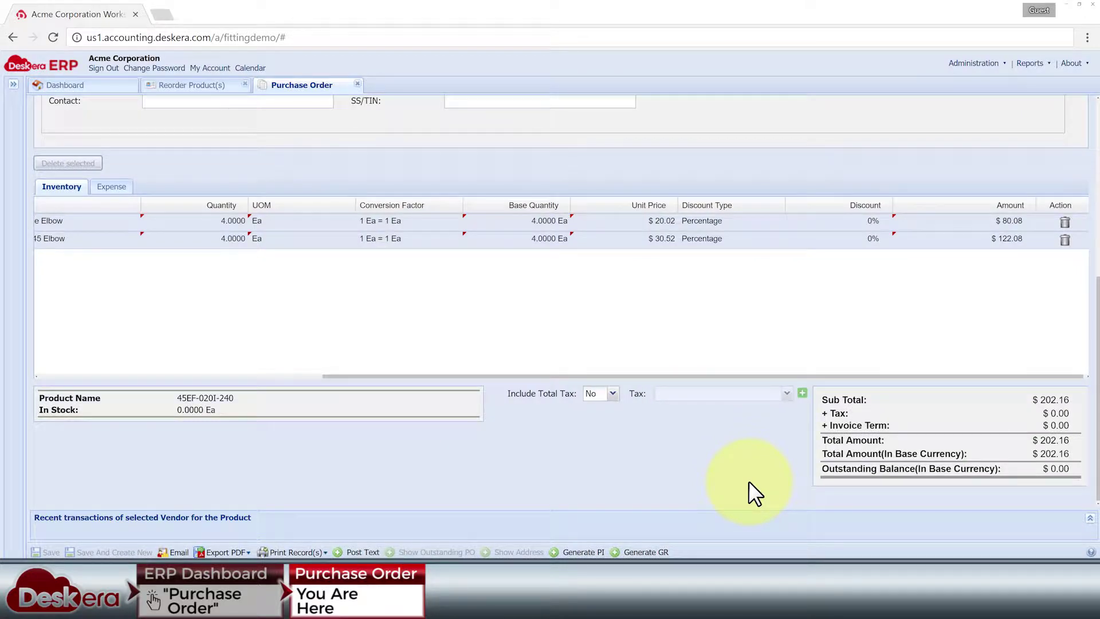
pyautogui.click(108, 92)
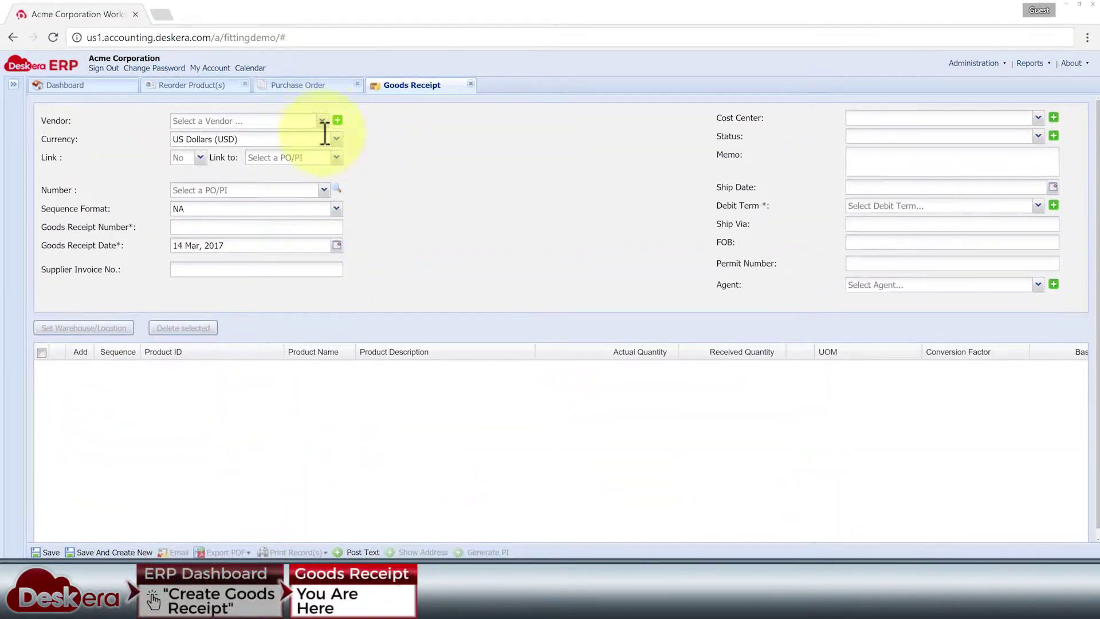
# Choose Ajax Fittings inc., link purchase order PO7000217, and enter receipt number GNR45678
pyautogui.click(322, 121)
pyautogui.click(298, 380)
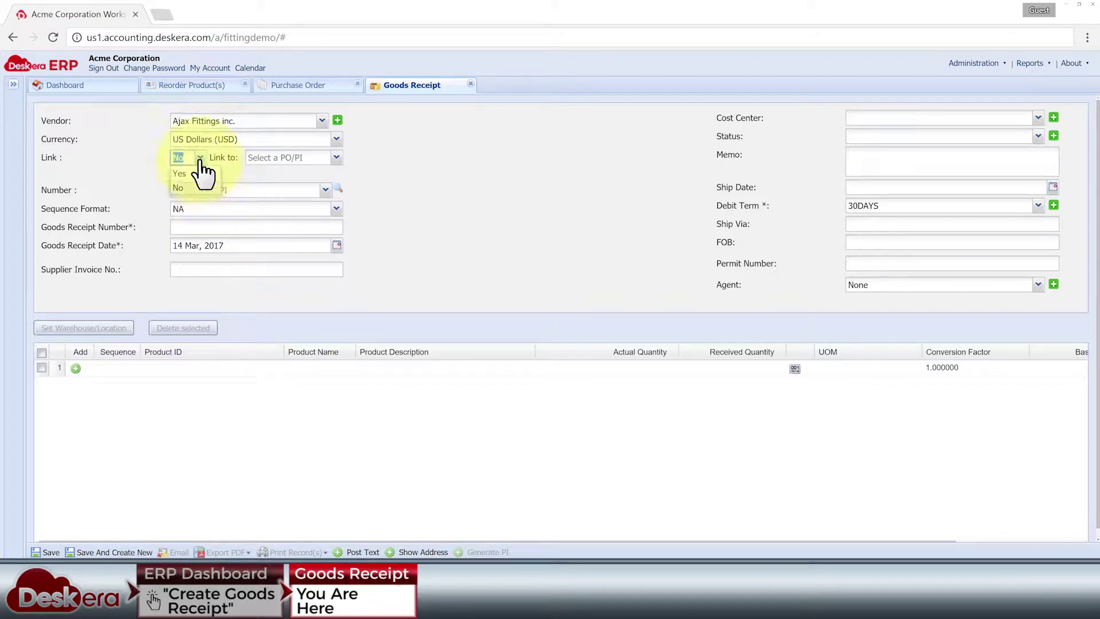
pyautogui.click(337, 158)
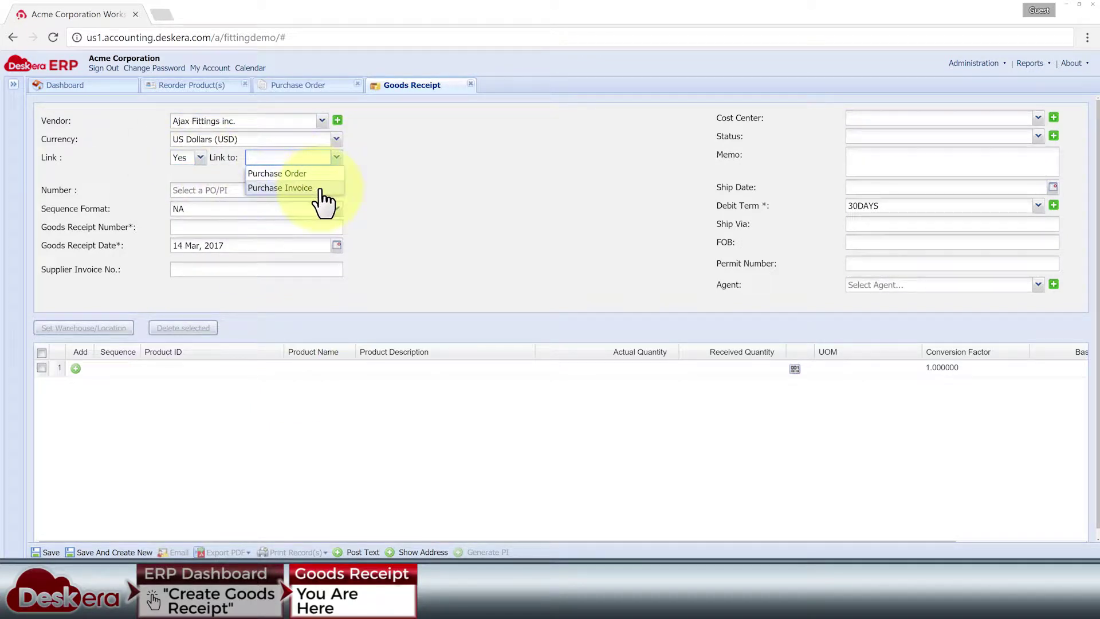
pyautogui.click(310, 173)
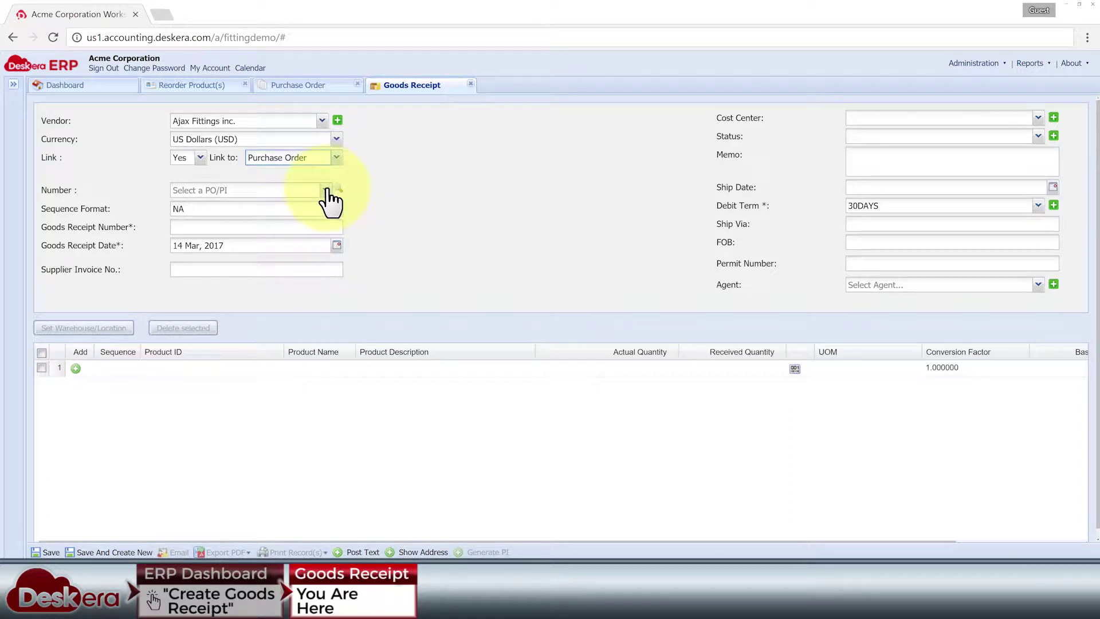
pyautogui.click(326, 191)
pyautogui.click(257, 205)
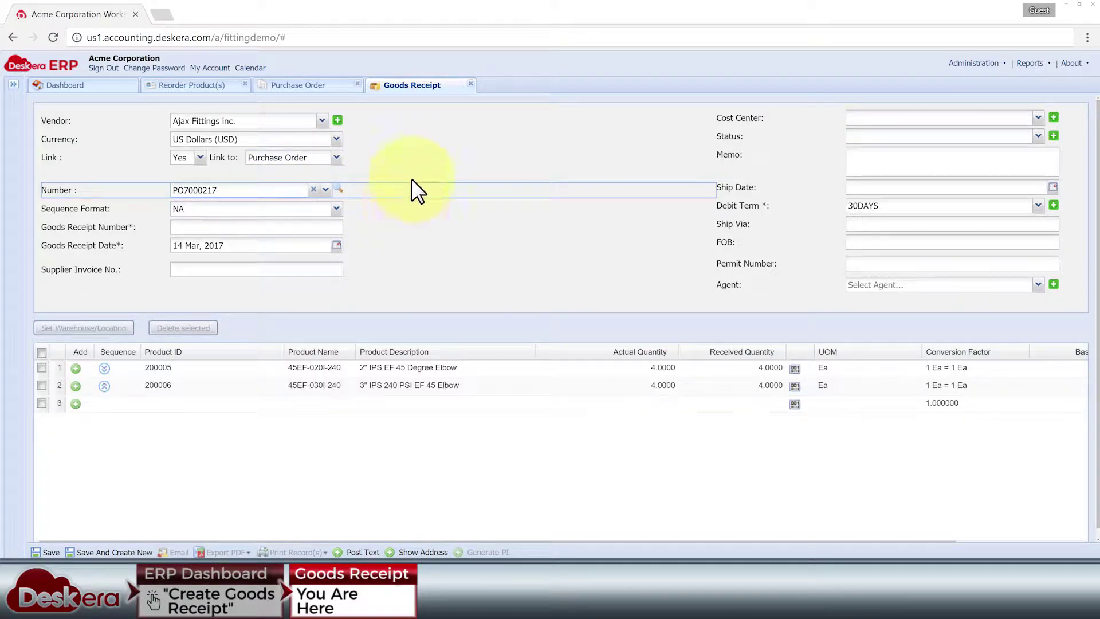
pyautogui.click(291, 227)
pyautogui.write('GNR45678')
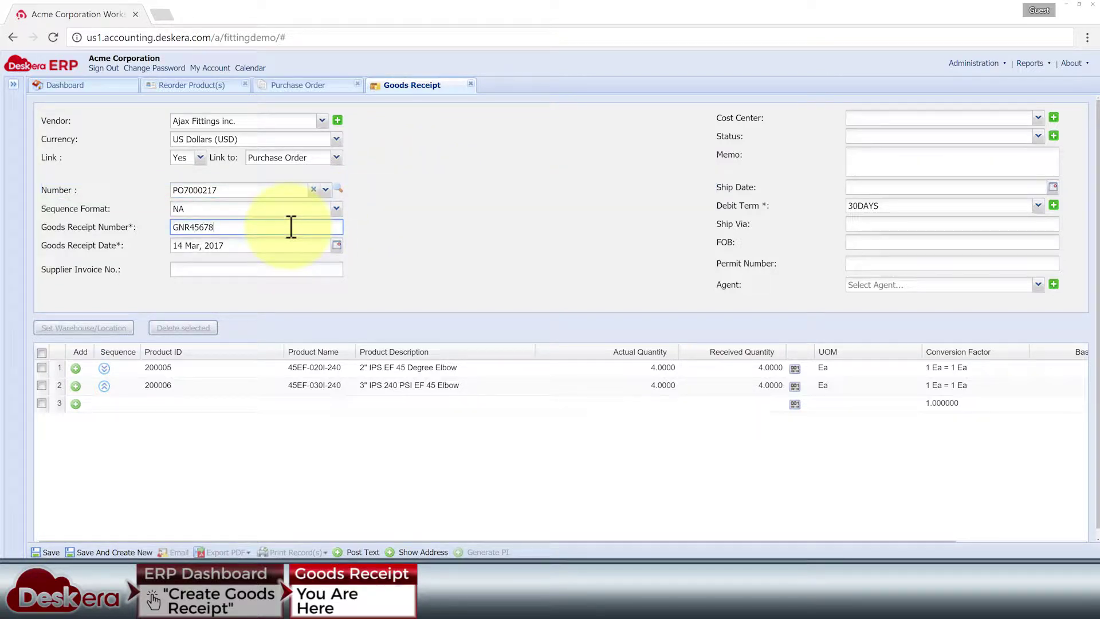
# Store the 2" elbow in row1, rack2, bin3 with batch 6
pyautogui.click(794, 369)
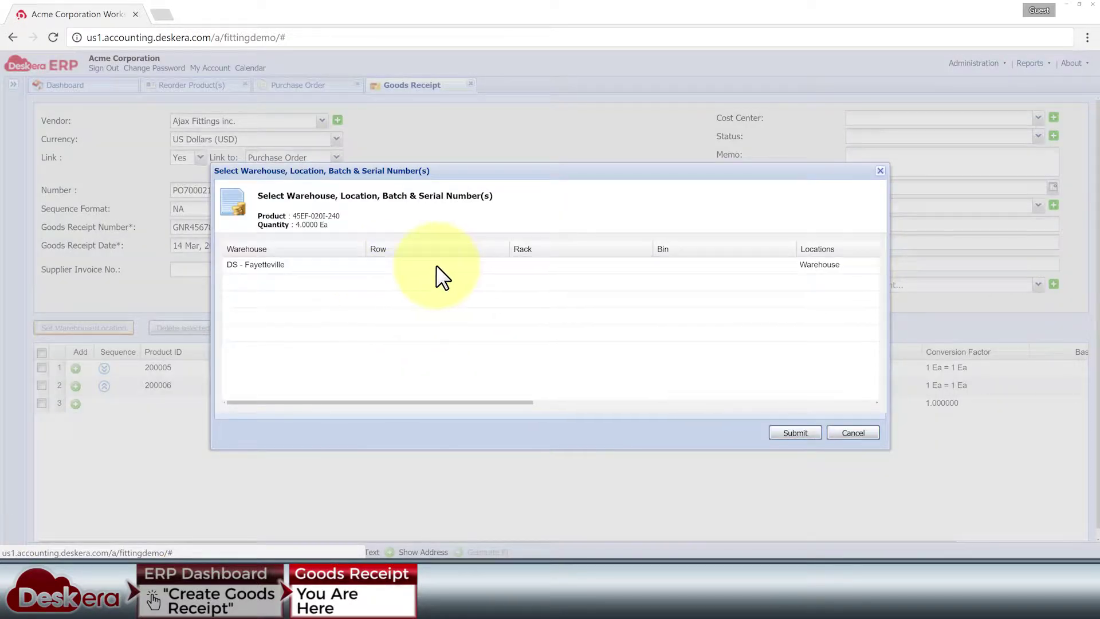
pyautogui.click(436, 266)
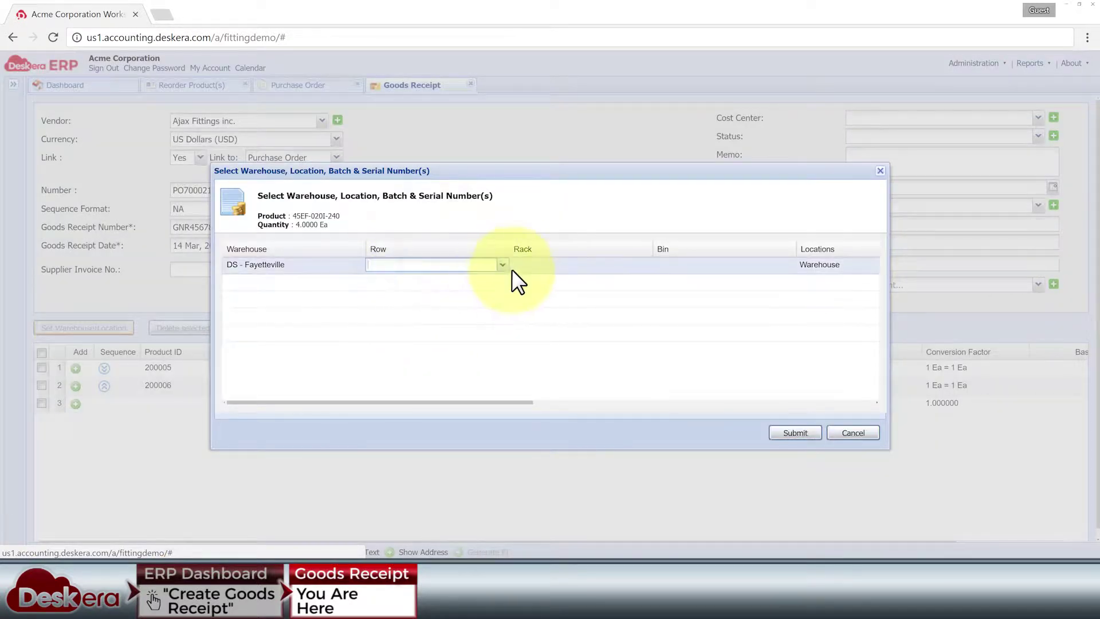
pyautogui.click(502, 264)
pyautogui.click(465, 277)
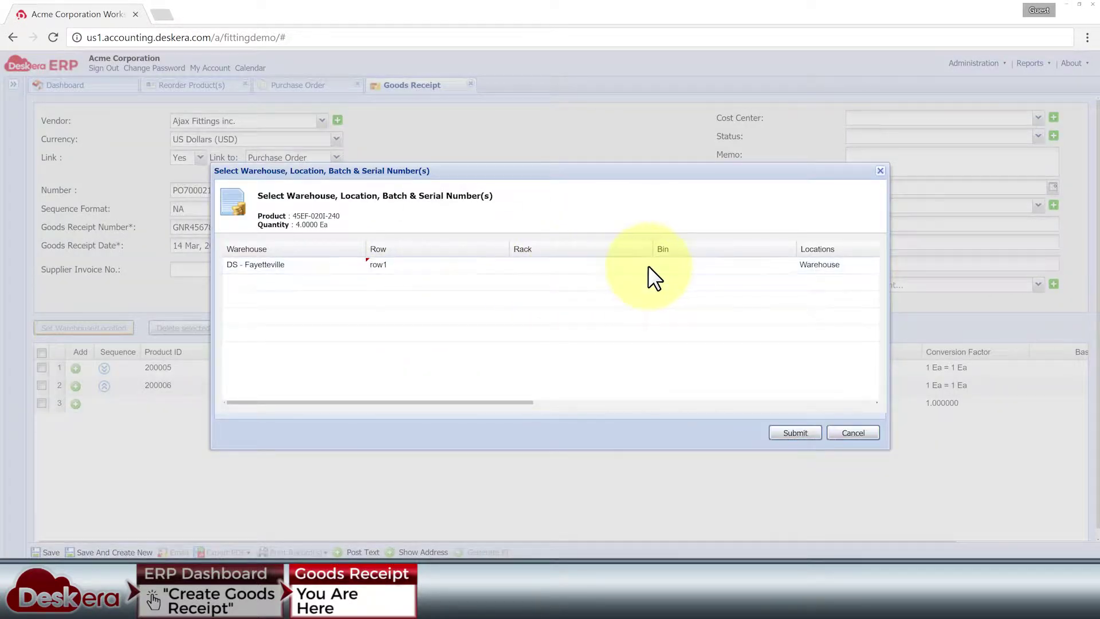
pyautogui.click(645, 266)
pyautogui.click(645, 264)
pyautogui.click(598, 291)
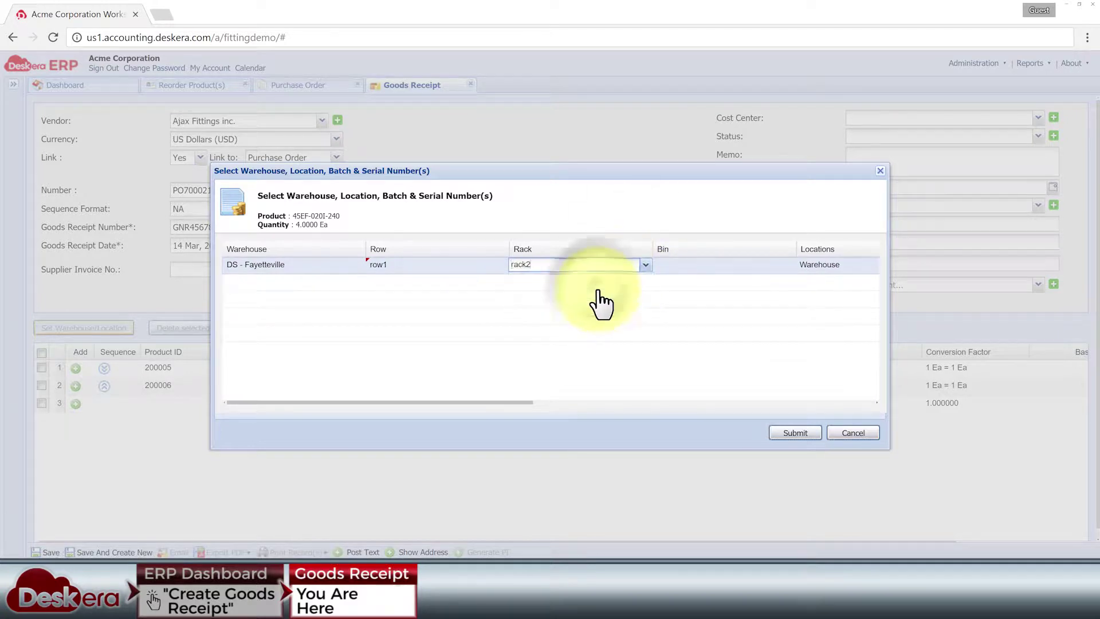
pyautogui.click(790, 275)
pyautogui.click(790, 265)
pyautogui.click(746, 307)
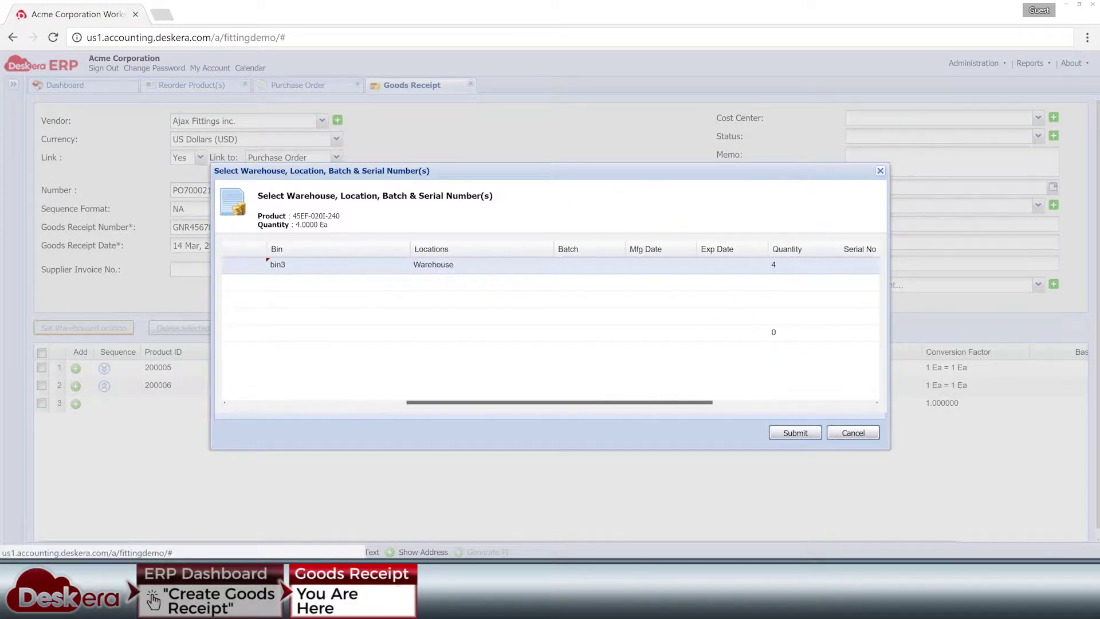
pyautogui.click(550, 265)
pyautogui.write('batch 6')
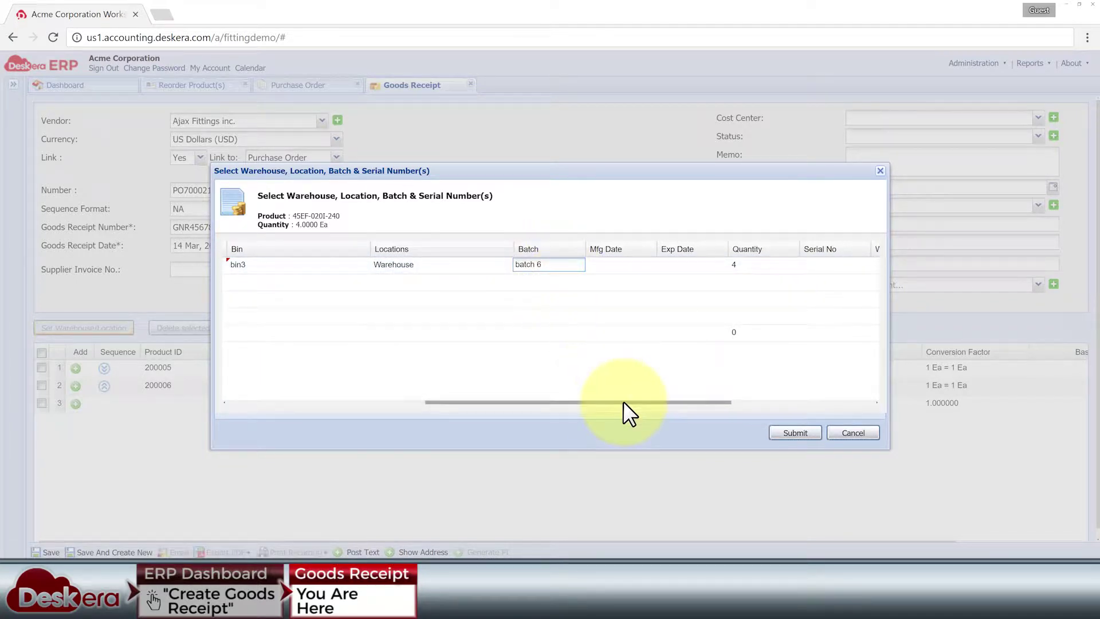
pyautogui.moveTo(624, 401); pyautogui.dragTo(797, 408)
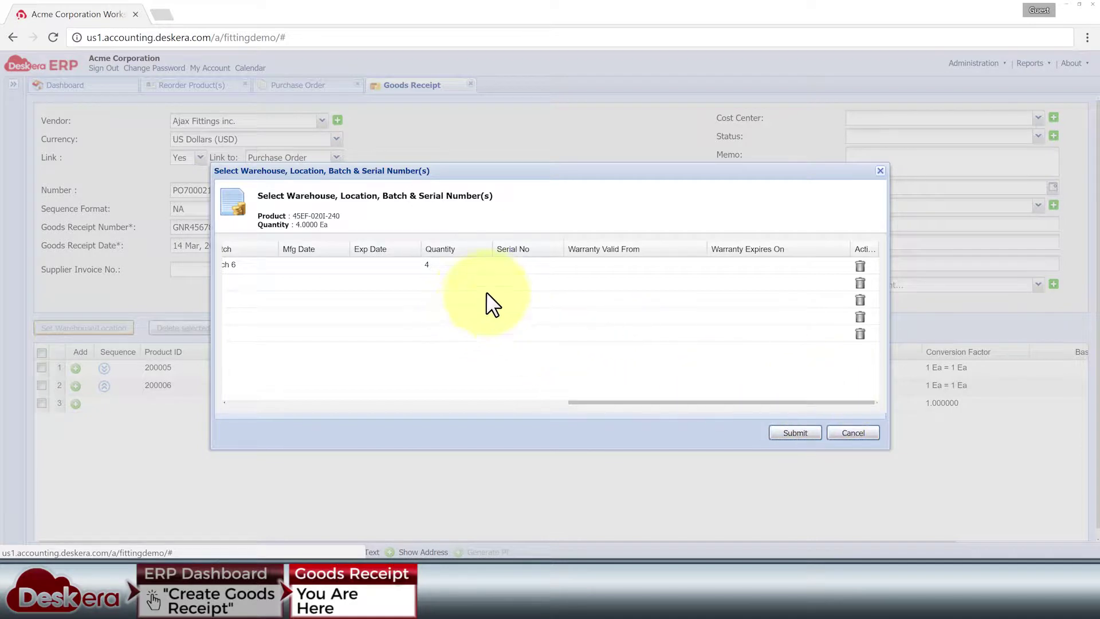
# Enter serials 45EF-020I-2400 through 45EF-020I-24004 and submit the warehouse details
pyautogui.click(518, 265)
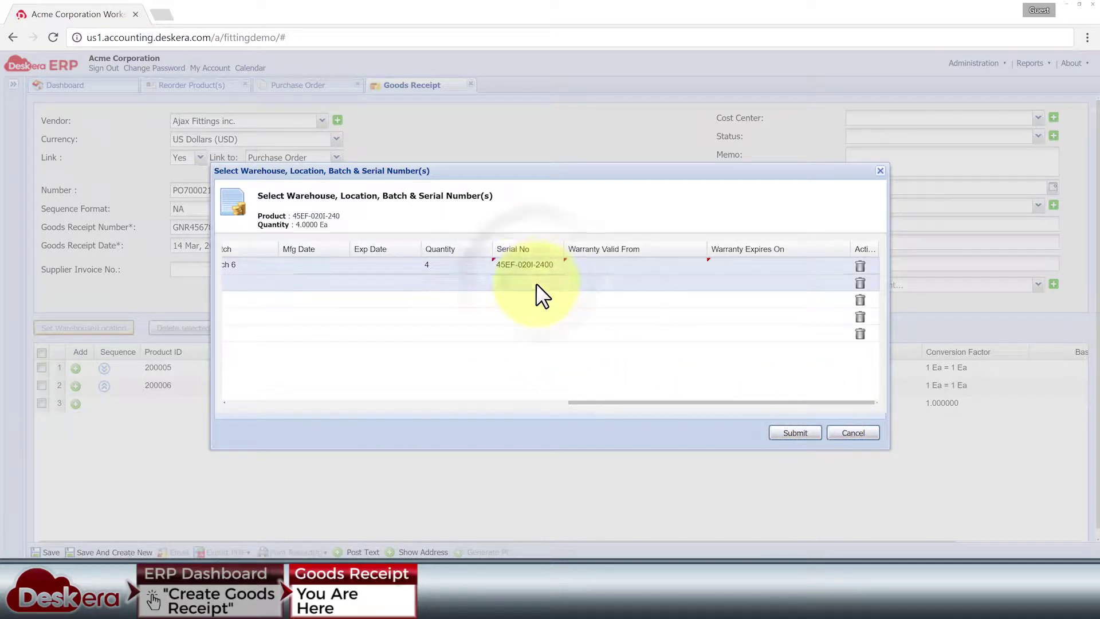
pyautogui.write('45EF-020I-24001')
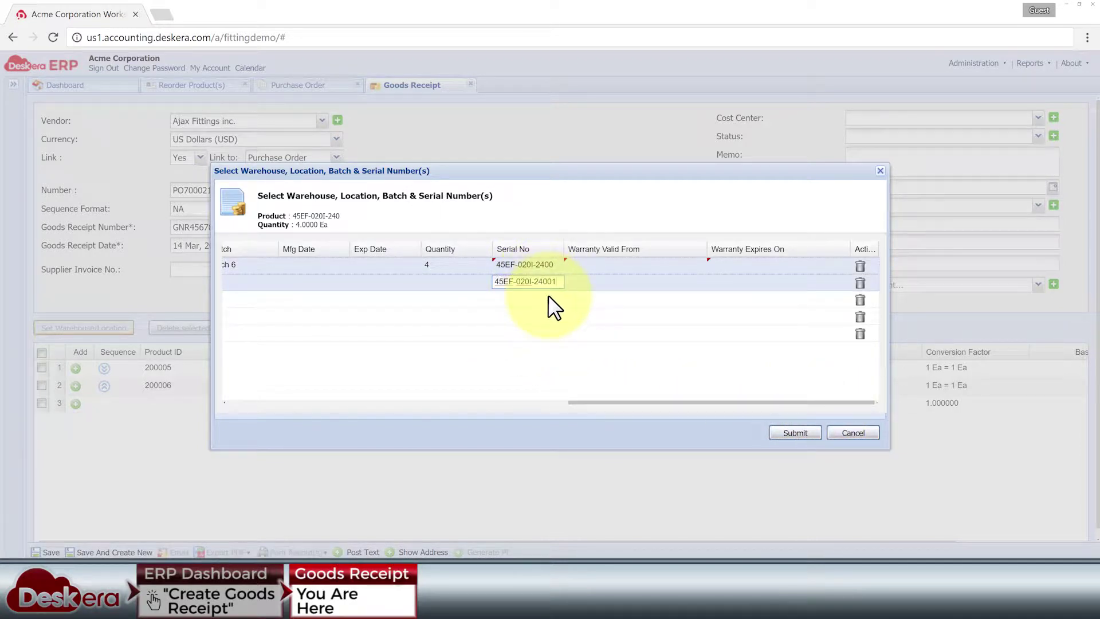
pyautogui.press('Return')
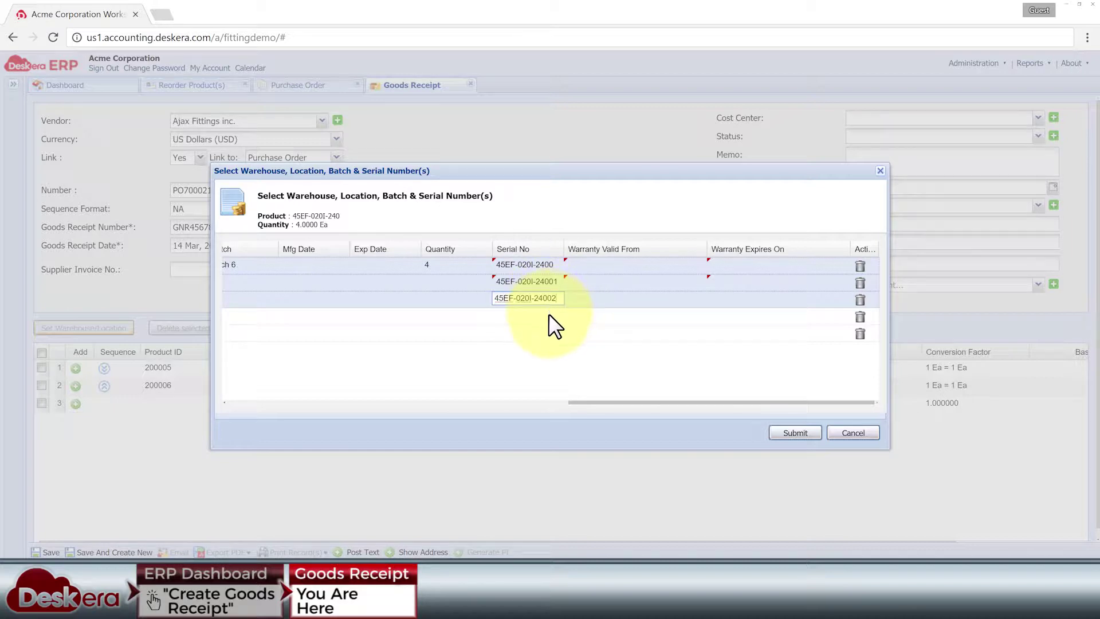
pyautogui.press('Return')
pyautogui.write('45EF-020I-24003')
pyautogui.press('Return')
pyautogui.write('45EF-020I-24004')
pyautogui.click(681, 384)
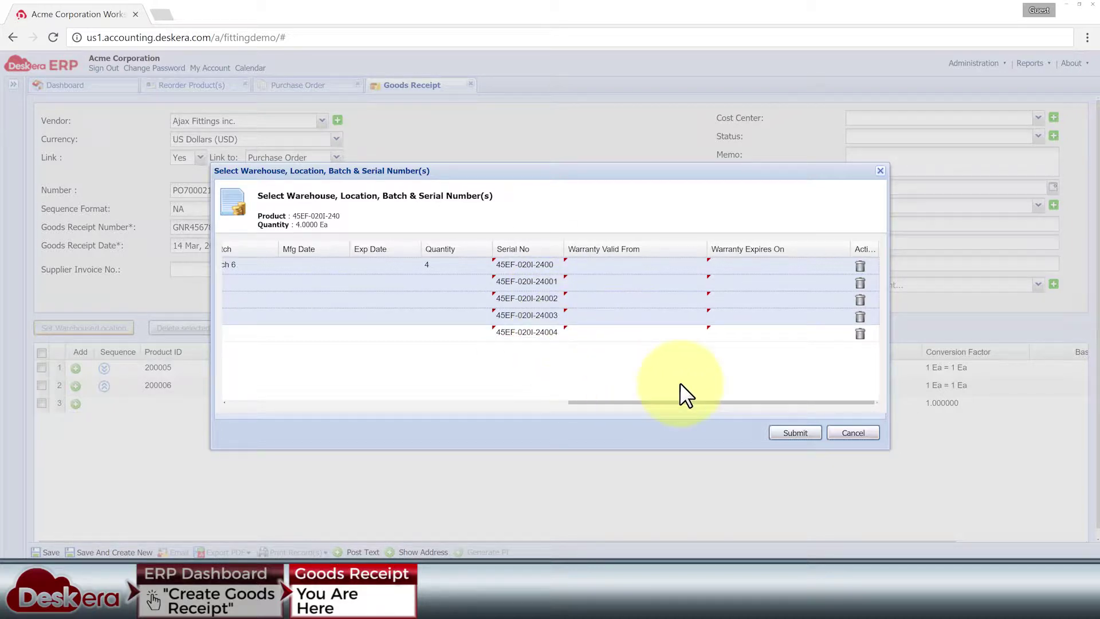
pyautogui.click(794, 433)
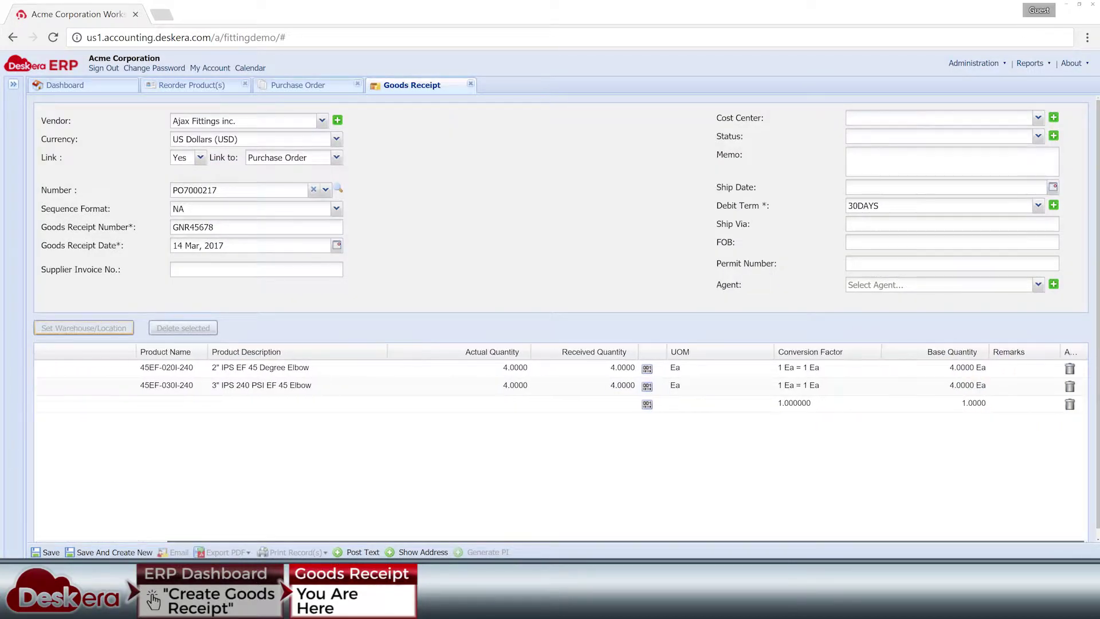
# Save goods receipt GNR45678, confirming the save prompts
pyautogui.click(49, 551)
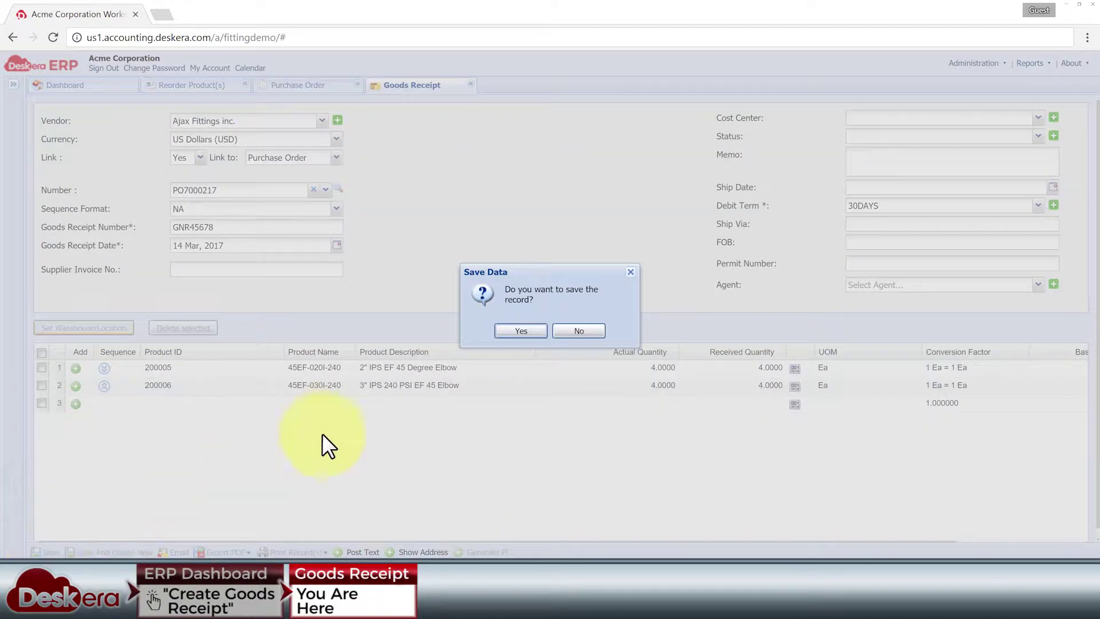
pyautogui.click(520, 330)
pyautogui.click(557, 338)
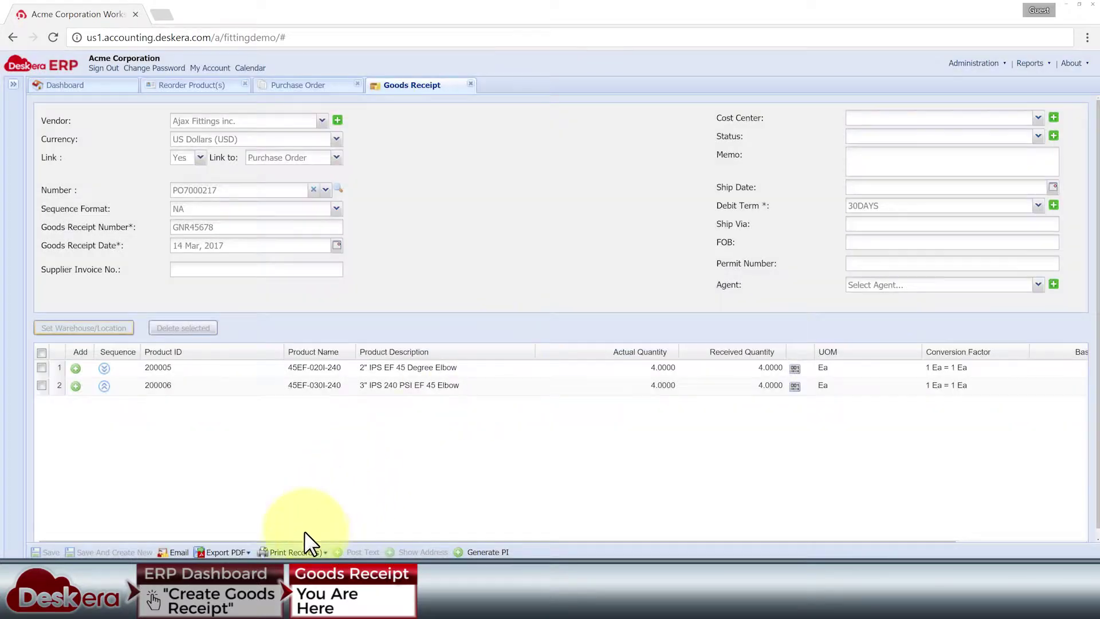
# Download the goods receipt as a PDF and close the e-mail draft unsent
pyautogui.click(292, 552)
pyautogui.click(343, 532)
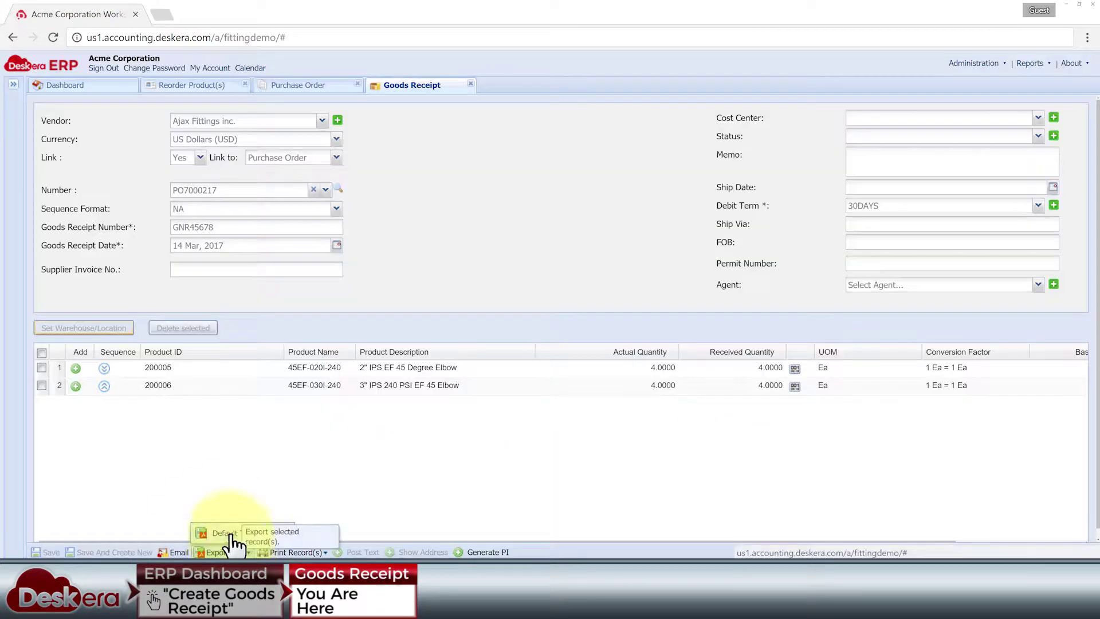
pyautogui.click(223, 532)
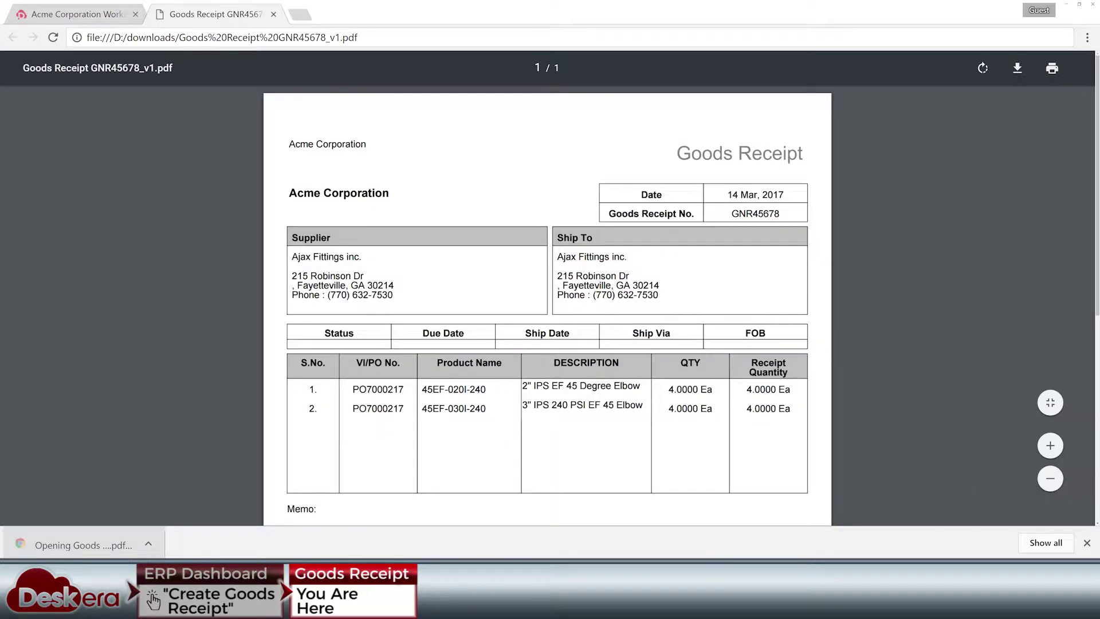
pyautogui.hotkey('ctrl', 'w')
pyautogui.click(182, 551)
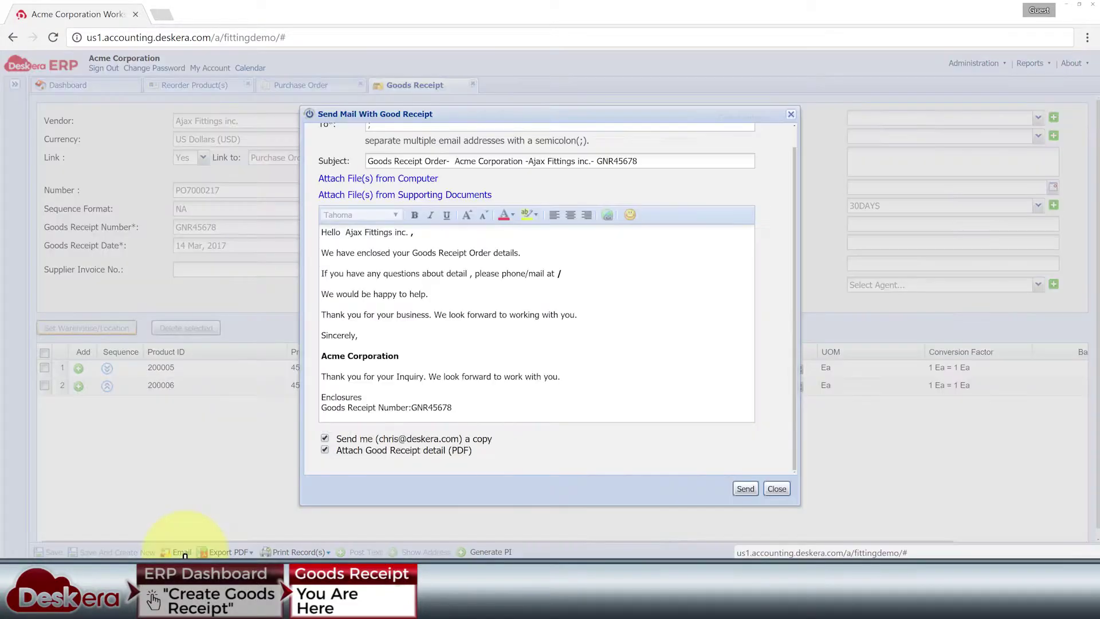
pyautogui.click(777, 488)
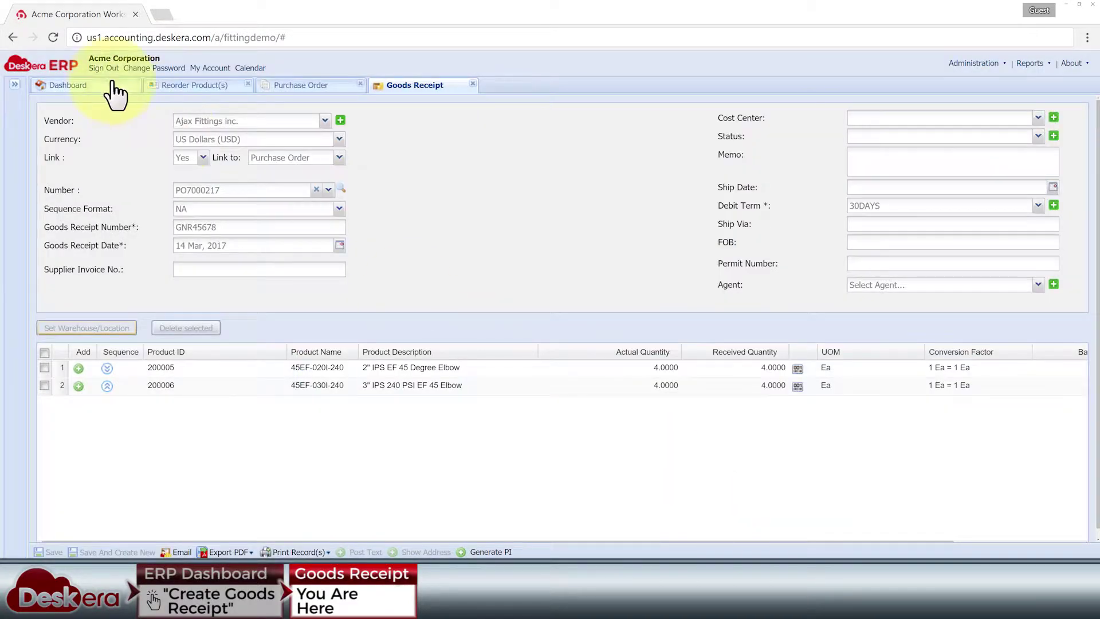
# Start a vendor invoice linked to goods receipt GNR45678, numbered PI45678
pyautogui.click(109, 85)
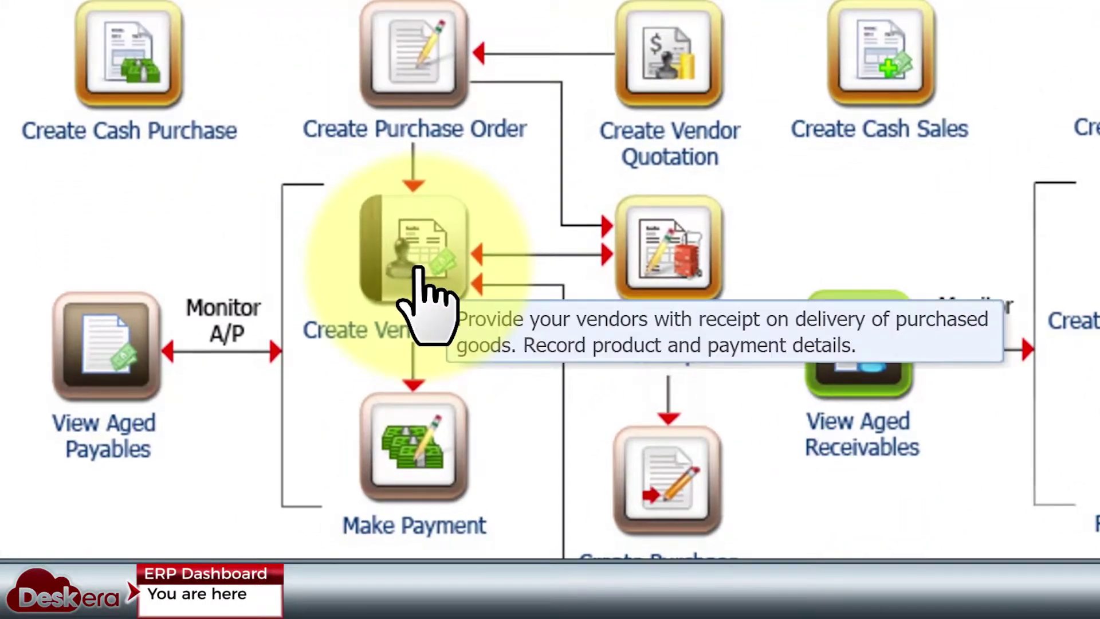
pyautogui.click(233, 385)
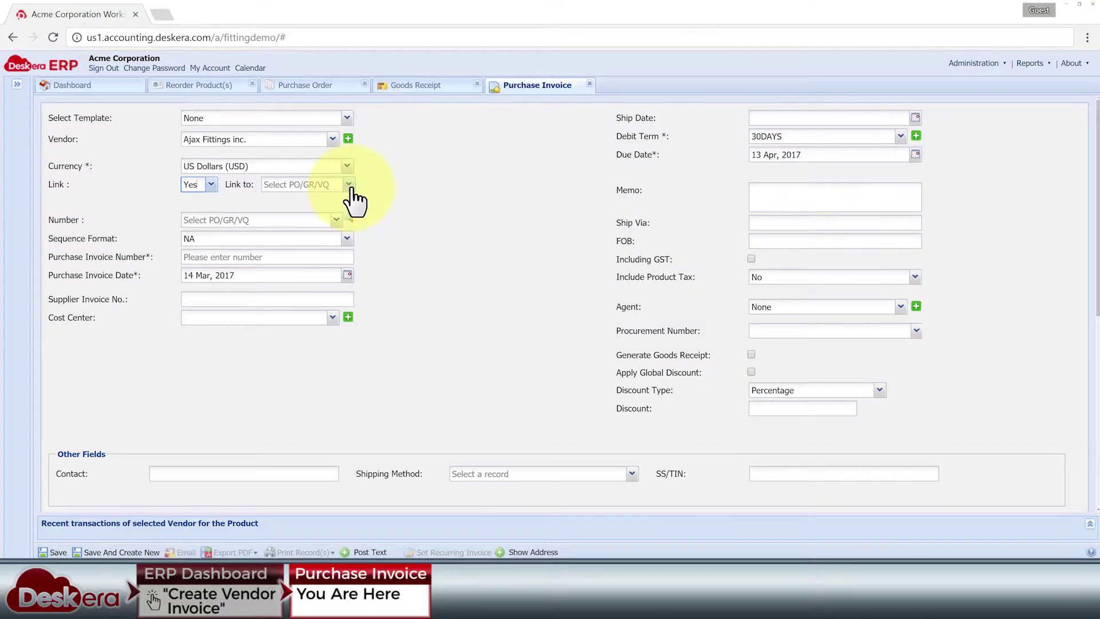
pyautogui.click(348, 184)
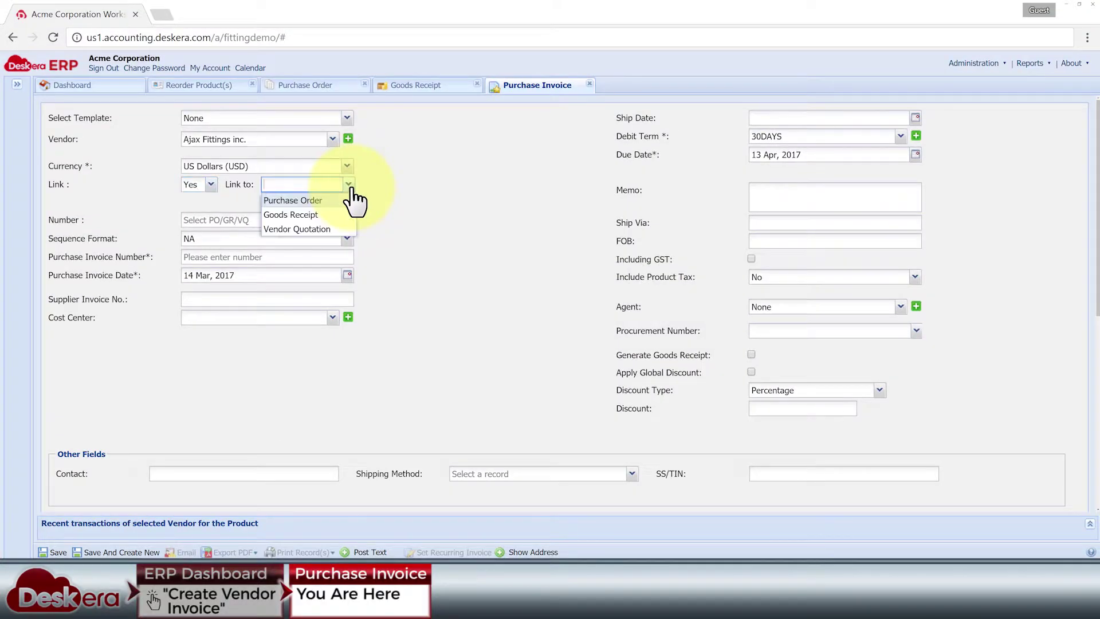
pyautogui.click(322, 215)
pyautogui.click(337, 218)
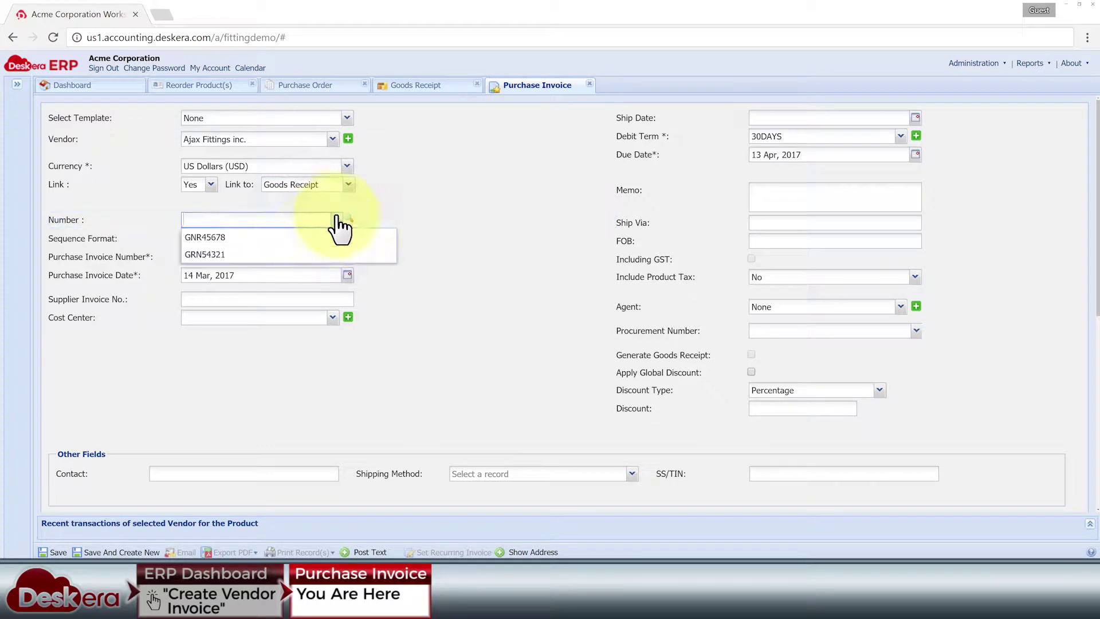
pyautogui.click(299, 237)
pyautogui.click(305, 257)
pyautogui.write('PI4578')
pyautogui.scroll(-6, 305, 259)
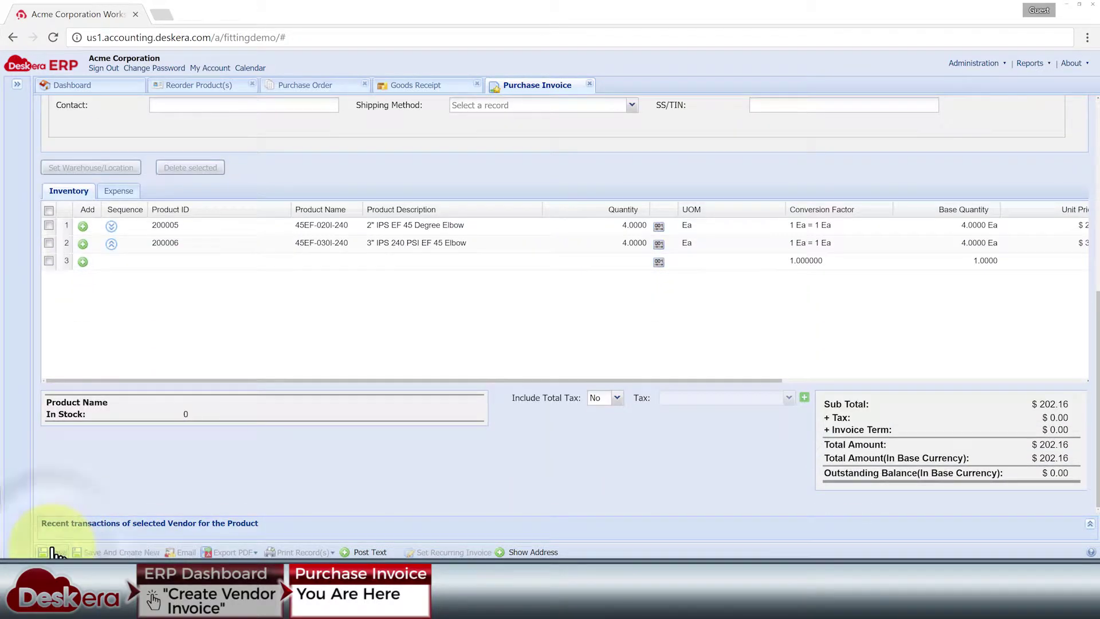
# Save the $202.16 purchase invoice and generate its printable PDF
pyautogui.click(54, 552)
pyautogui.click(516, 328)
pyautogui.click(544, 332)
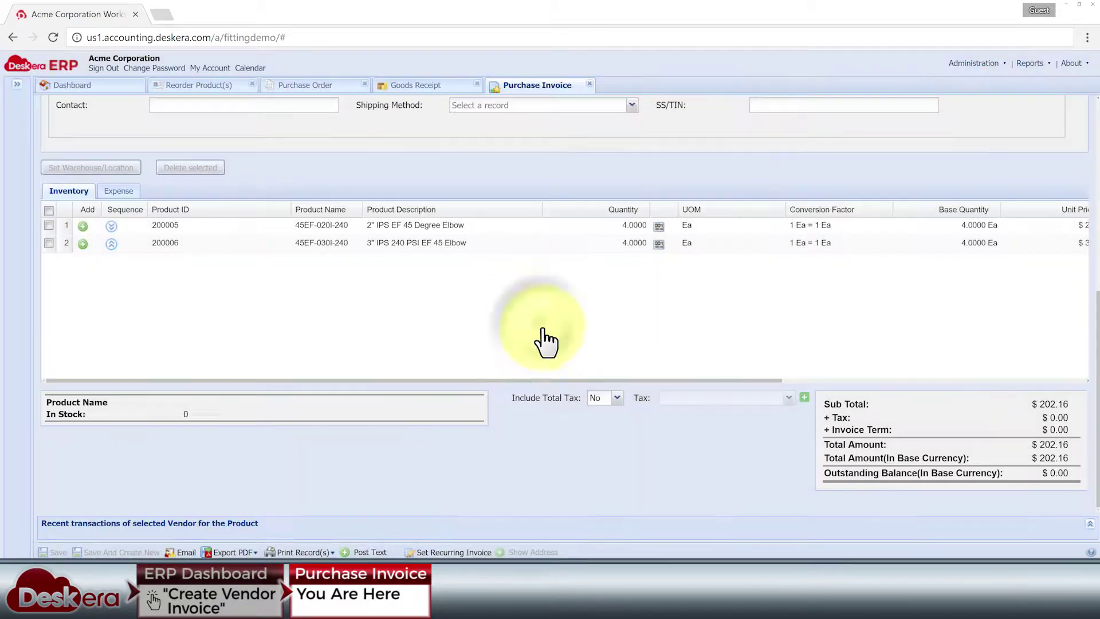
pyautogui.click(304, 552)
pyautogui.click(338, 537)
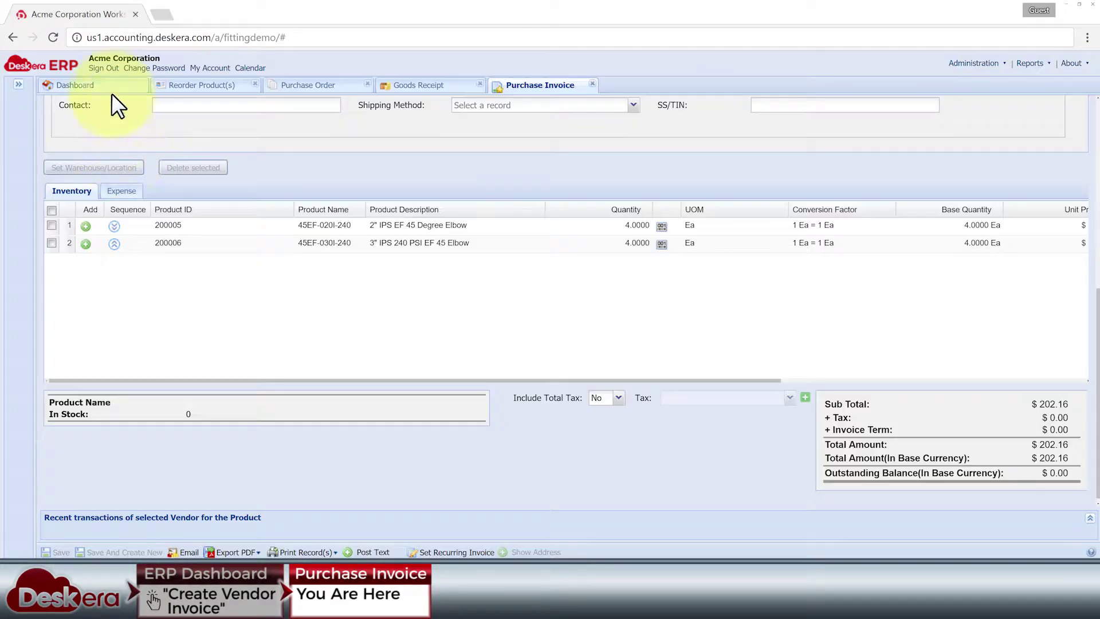
# Start payment PN45678 to Ajax Fittings inc. from the B B AND T CHECKING account
pyautogui.click(110, 85)
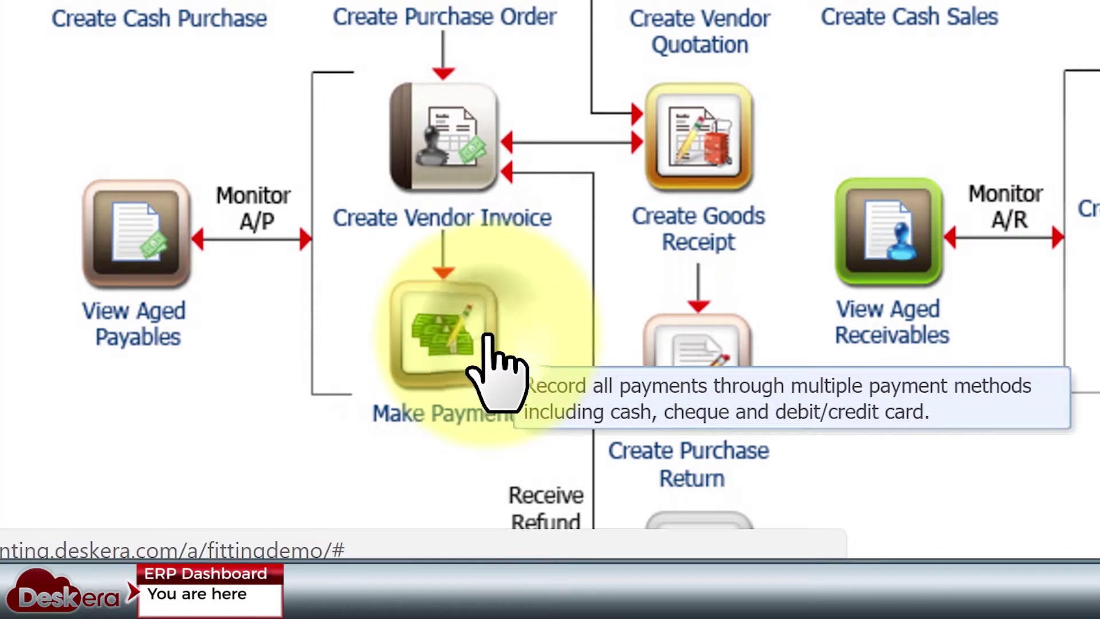
pyautogui.click(281, 450)
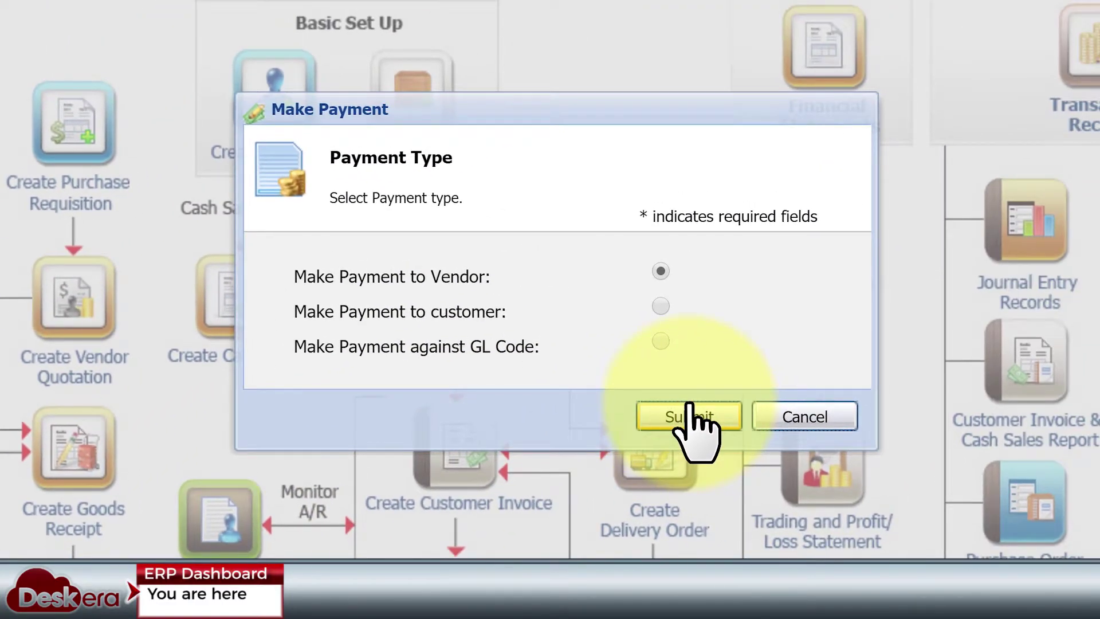
pyautogui.click(691, 415)
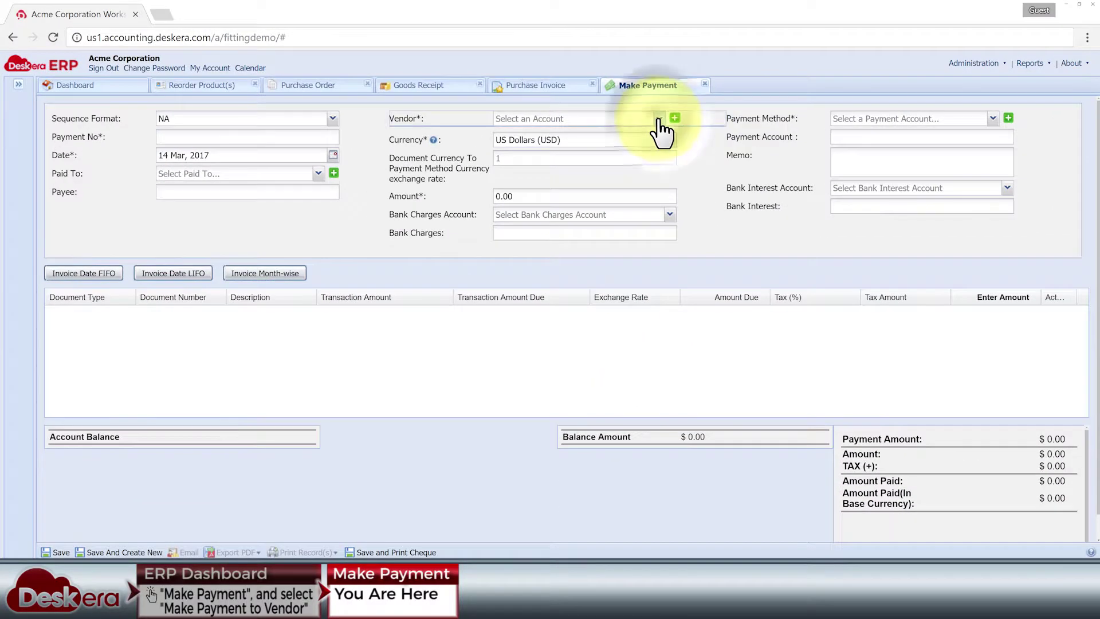
pyautogui.click(658, 121)
pyautogui.click(659, 386)
pyautogui.click(299, 136)
pyautogui.write('PN45678')
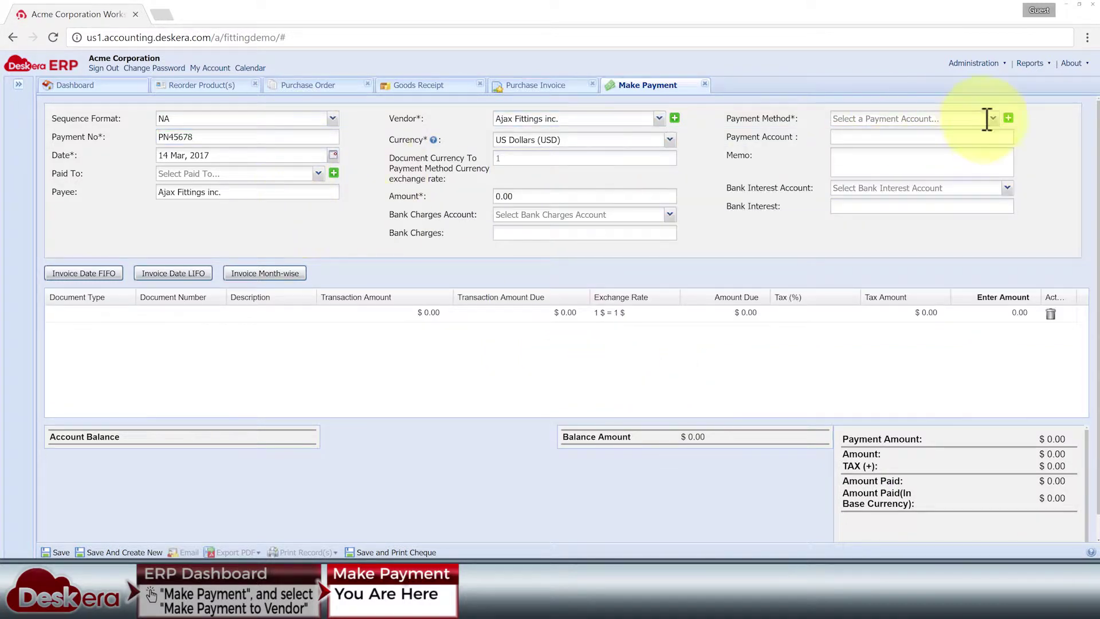
pyautogui.click(989, 117)
pyautogui.click(958, 171)
# Add invoice PI45678 as the document line being paid
pyautogui.click(126, 437)
pyautogui.click(128, 437)
pyautogui.click(107, 466)
pyautogui.click(180, 437)
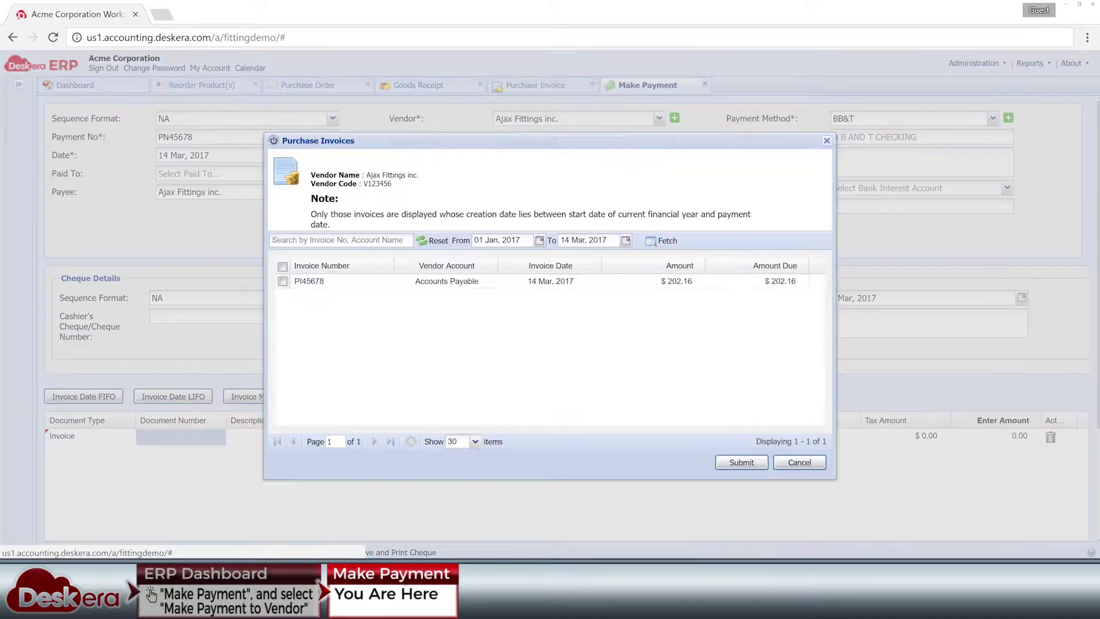
pyautogui.click(282, 281)
pyautogui.click(741, 462)
pyautogui.scroll(-3, 550, 318)
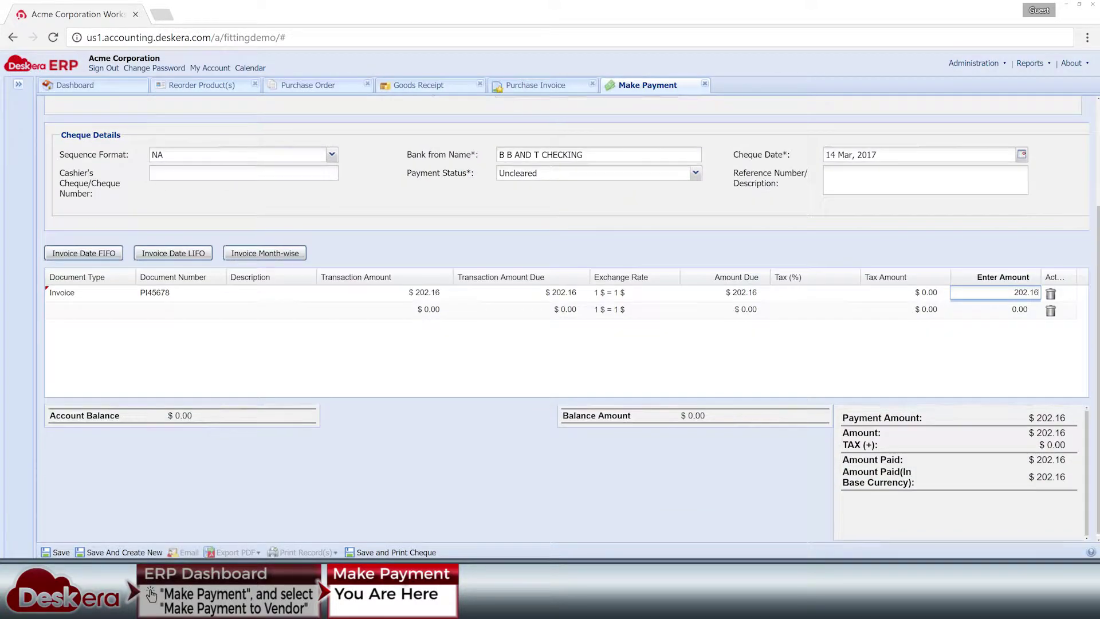
# Save the $202.16 payment, export its voucher PDF, and close the e-mail form unsent
pyautogui.click(57, 551)
pyautogui.click(521, 328)
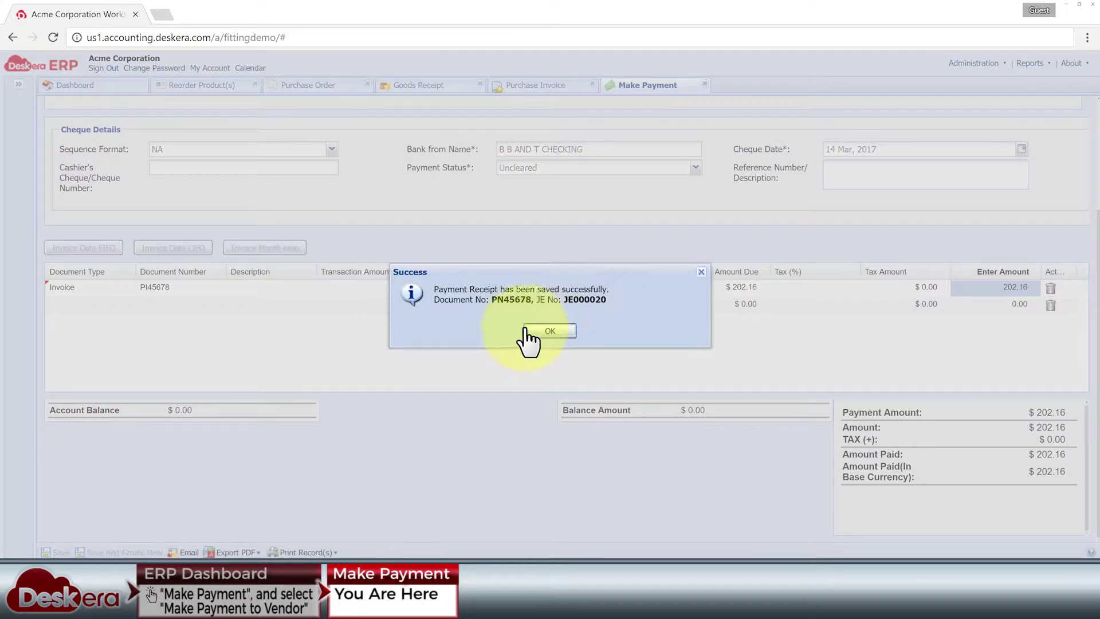
pyautogui.click(547, 332)
pyautogui.click(304, 552)
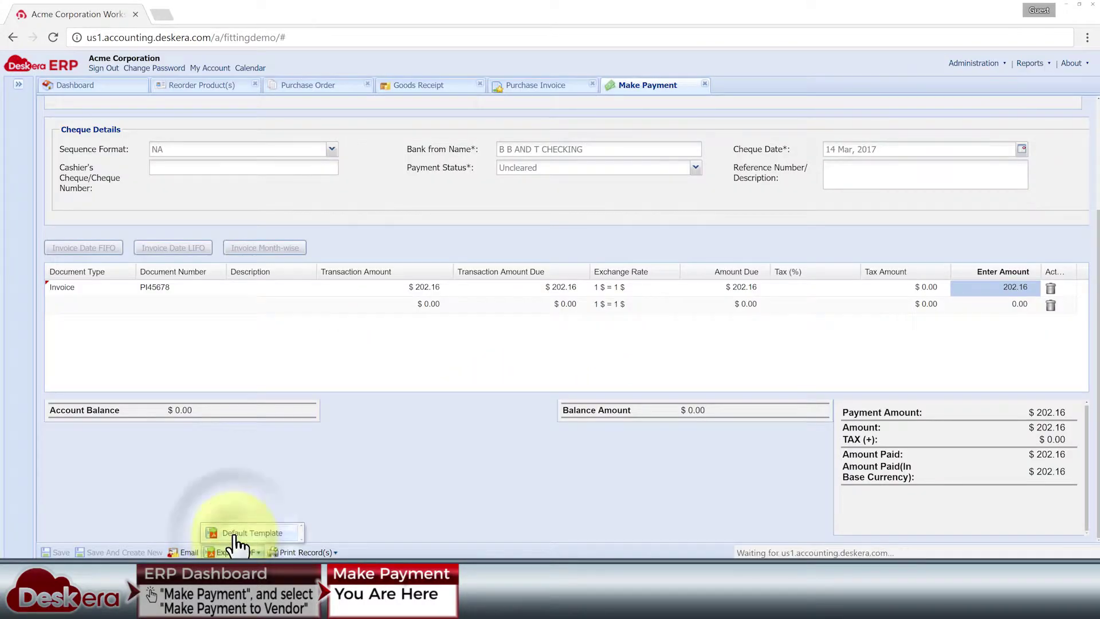
pyautogui.click(217, 468)
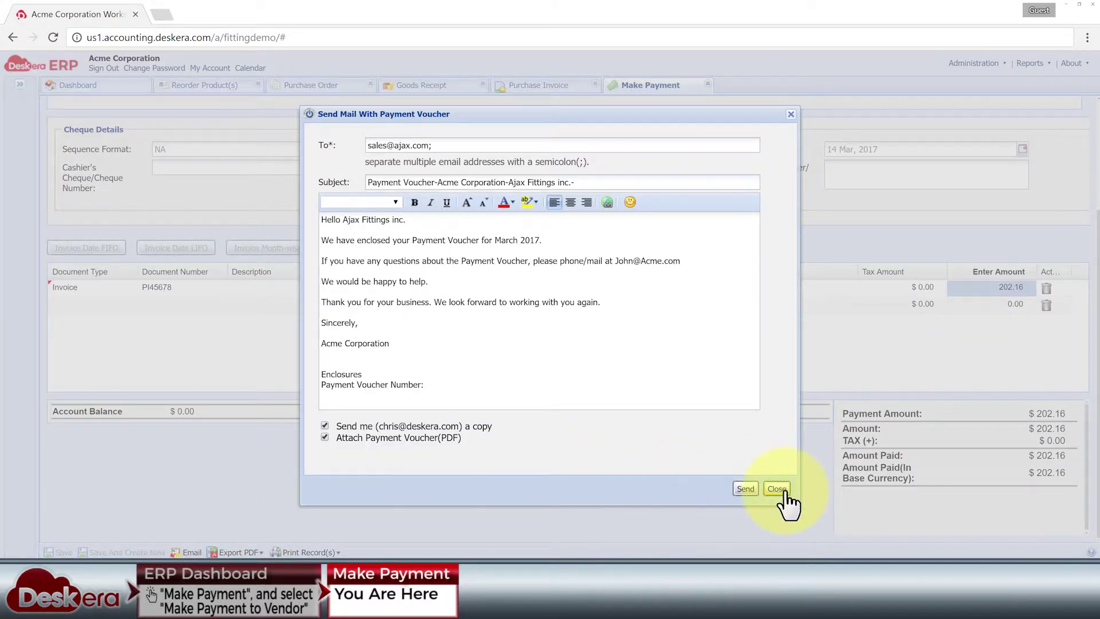
pyautogui.click(777, 489)
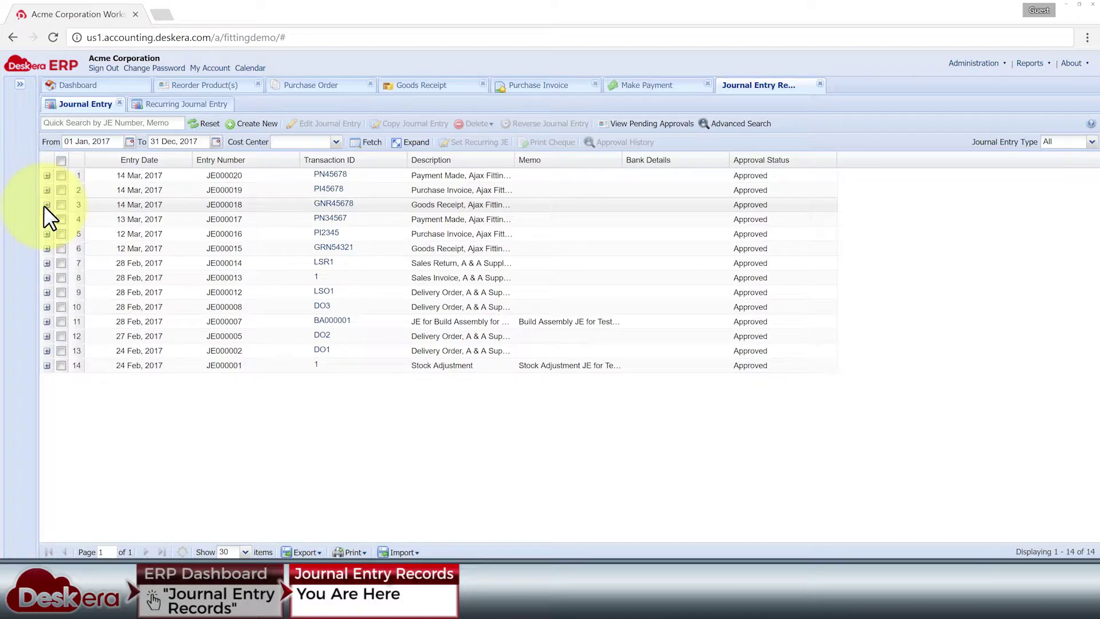
# Expand JE000018, JE000019 and JE000020, showing JE000020's $202.16 Accounts Payable debit
pyautogui.click(47, 205)
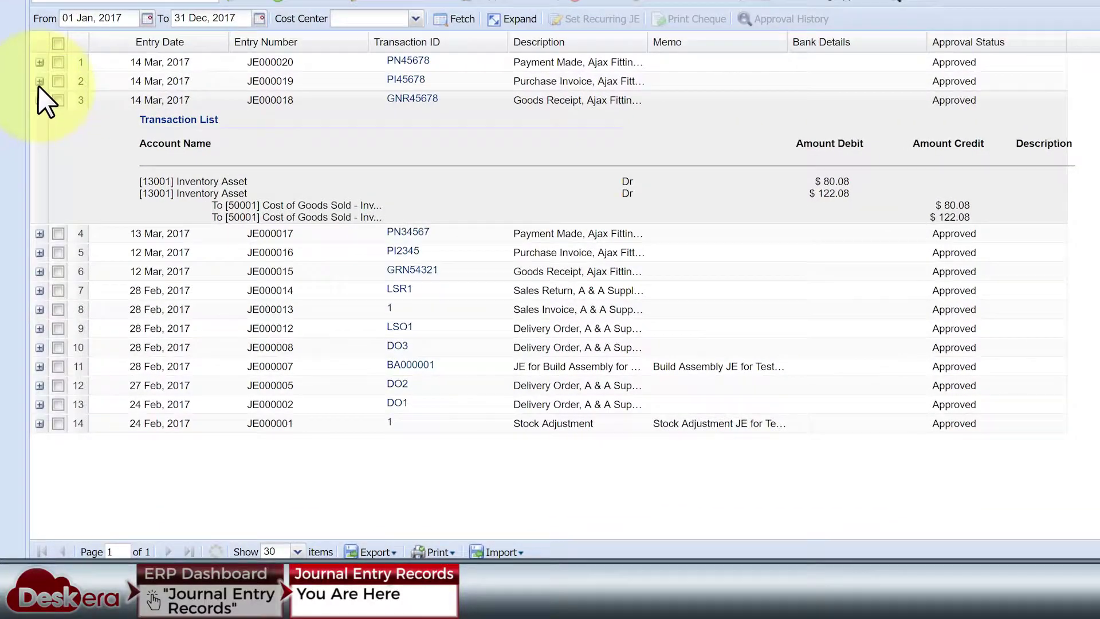
pyautogui.click(39, 81)
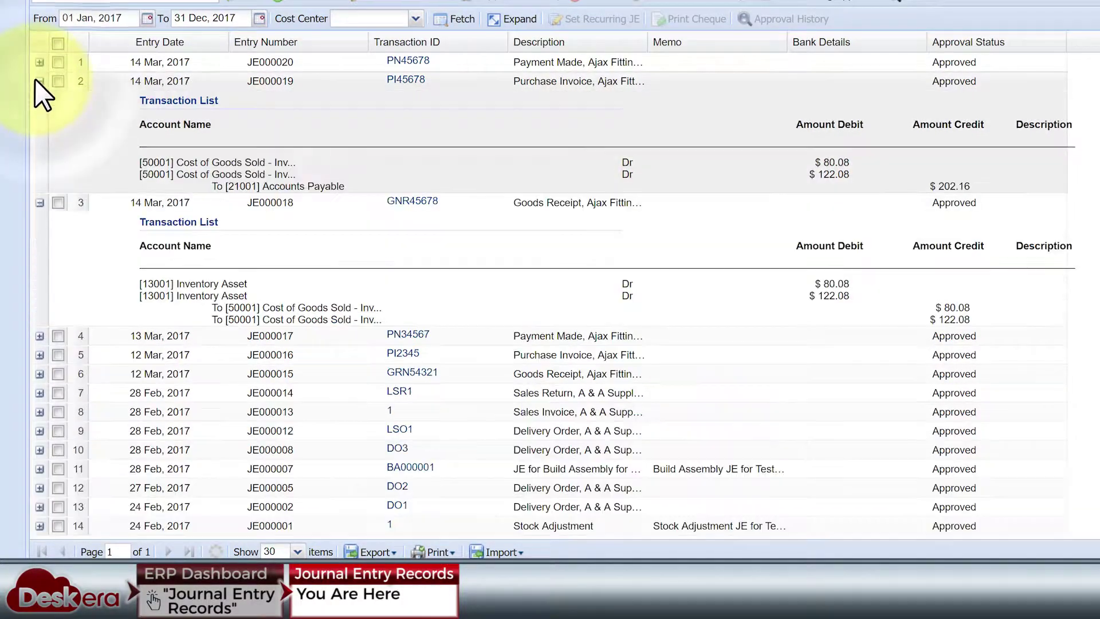
pyautogui.click(39, 63)
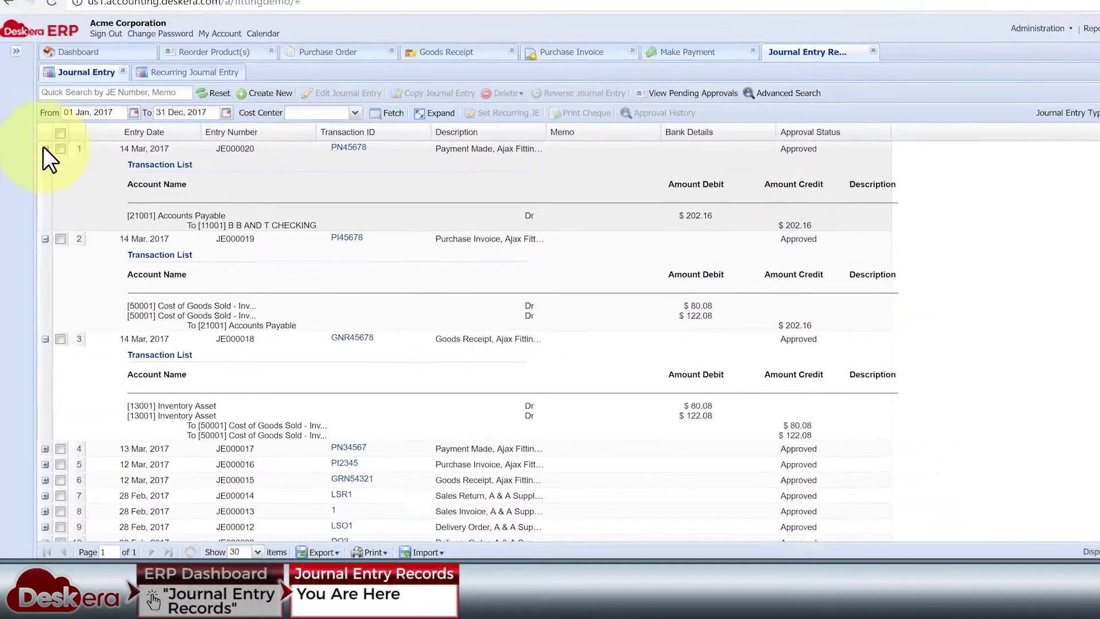
# Open the General Ledger Report from the dashboard and page through to page three and back to the first
pyautogui.click(83, 87)
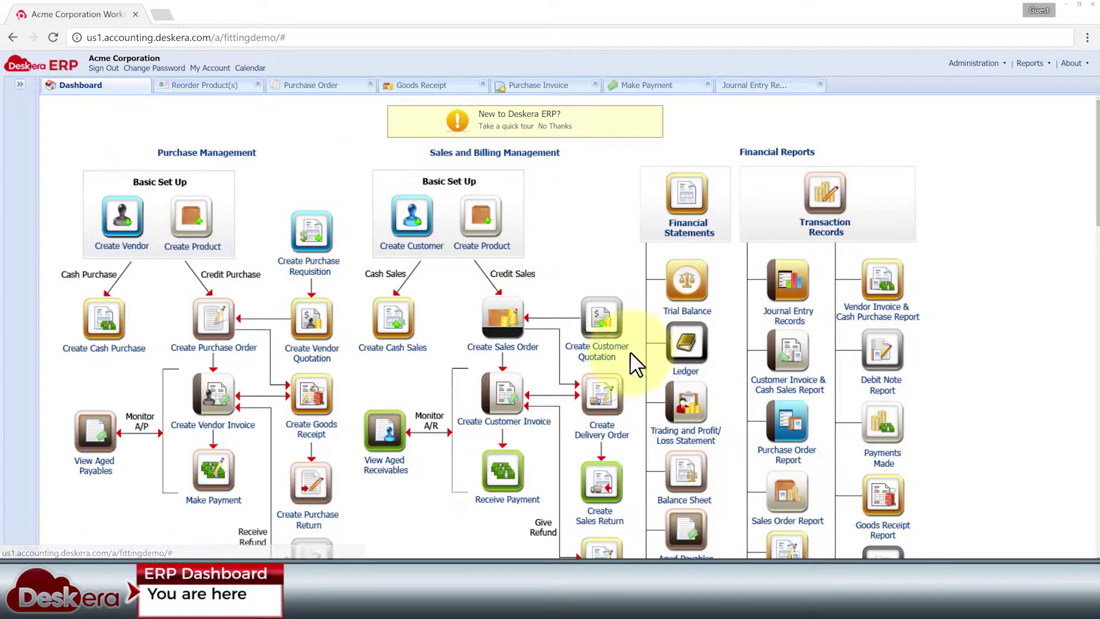
pyautogui.click(699, 350)
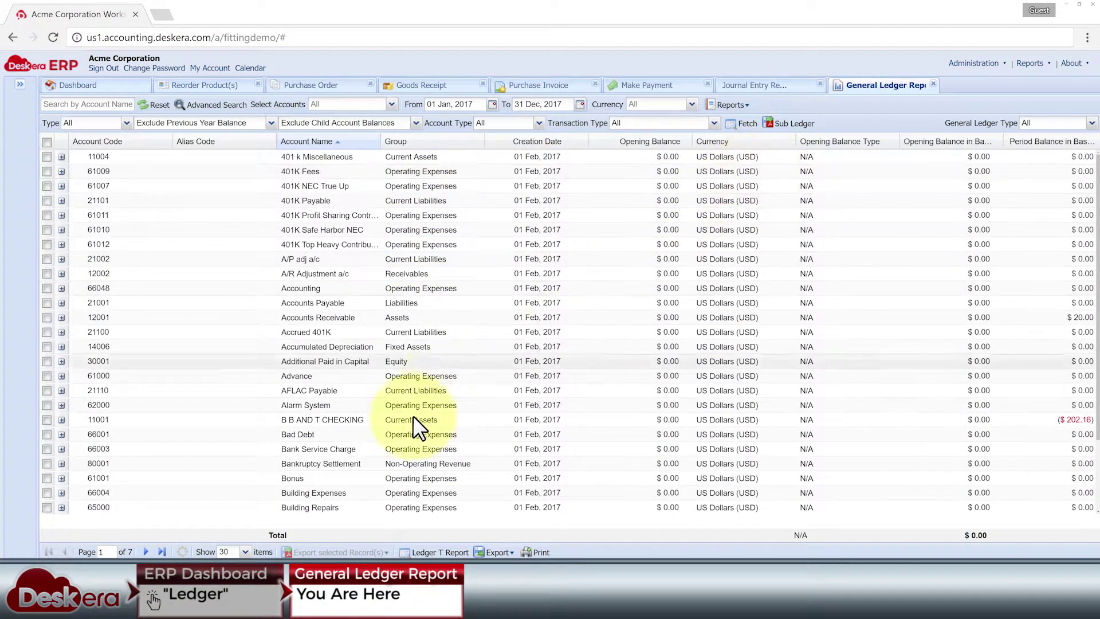
pyautogui.click(148, 552)
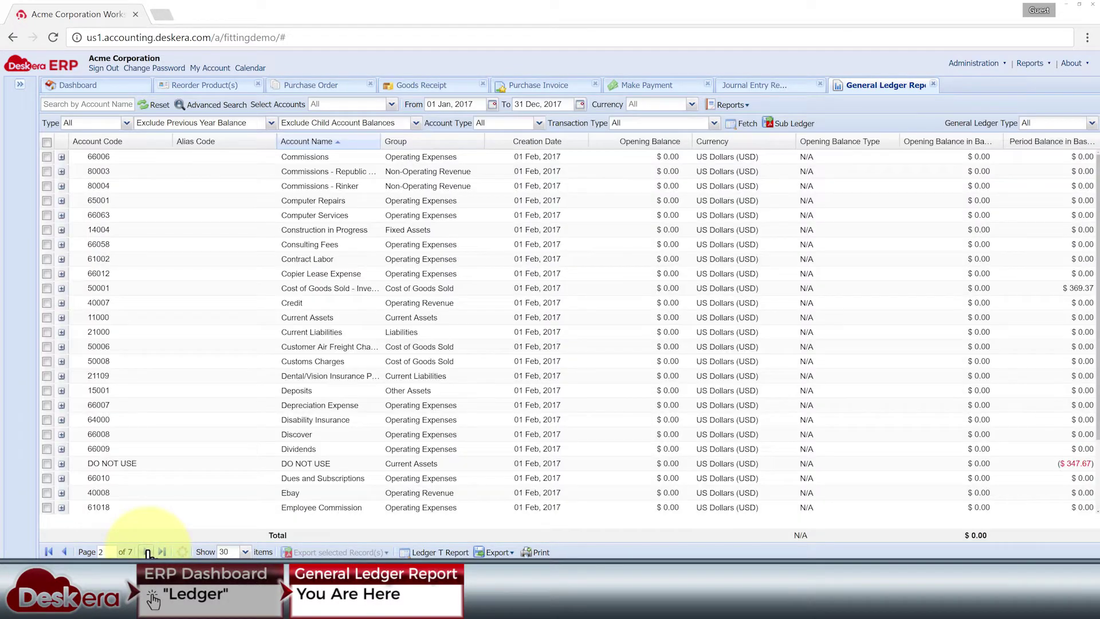
pyautogui.click(147, 551)
pyautogui.click(65, 552)
pyautogui.click(64, 552)
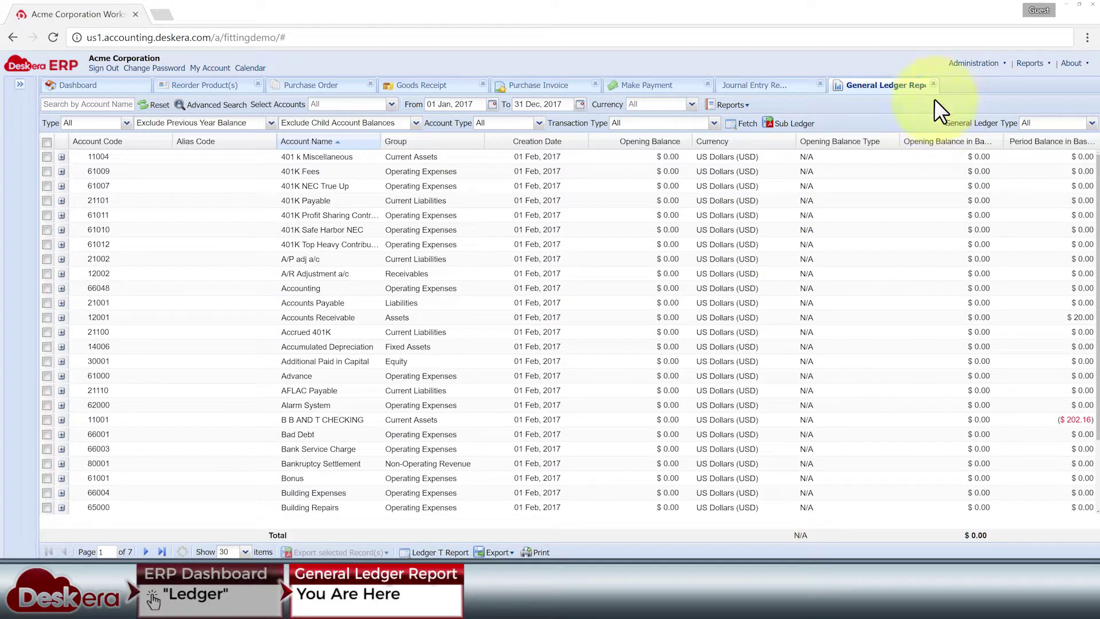
# Close the ledger, journal entry, payment, purchase invoice, goods receipt and purchase order tabs
pyautogui.click(935, 84)
pyautogui.click(820, 84)
pyautogui.click(707, 83)
pyautogui.click(595, 84)
pyautogui.click(483, 84)
pyautogui.click(369, 84)
# Close the reorder products view and open the 14 Mar purchase order from the Purchase Order Report
pyautogui.click(259, 84)
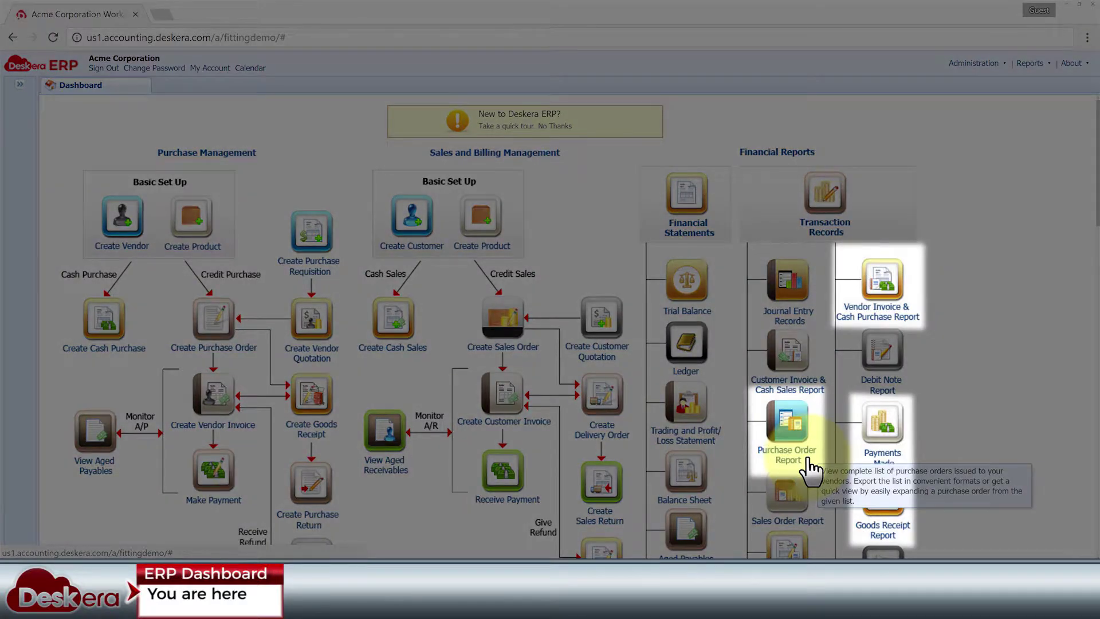
pyautogui.click(799, 465)
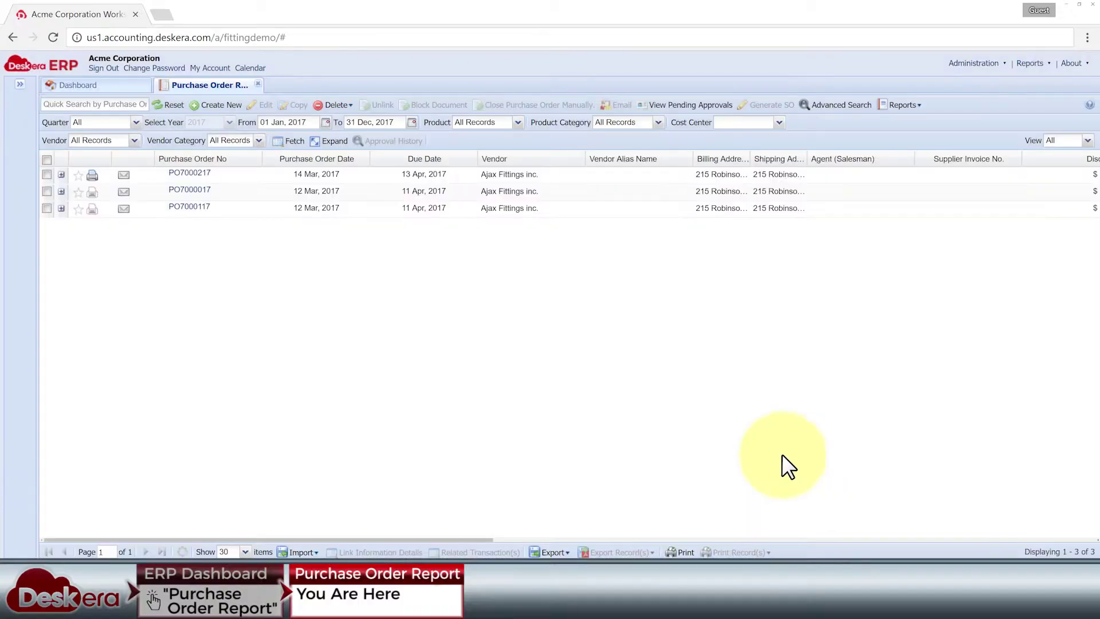
pyautogui.click(201, 177)
pyautogui.scroll(-5, 550, 287)
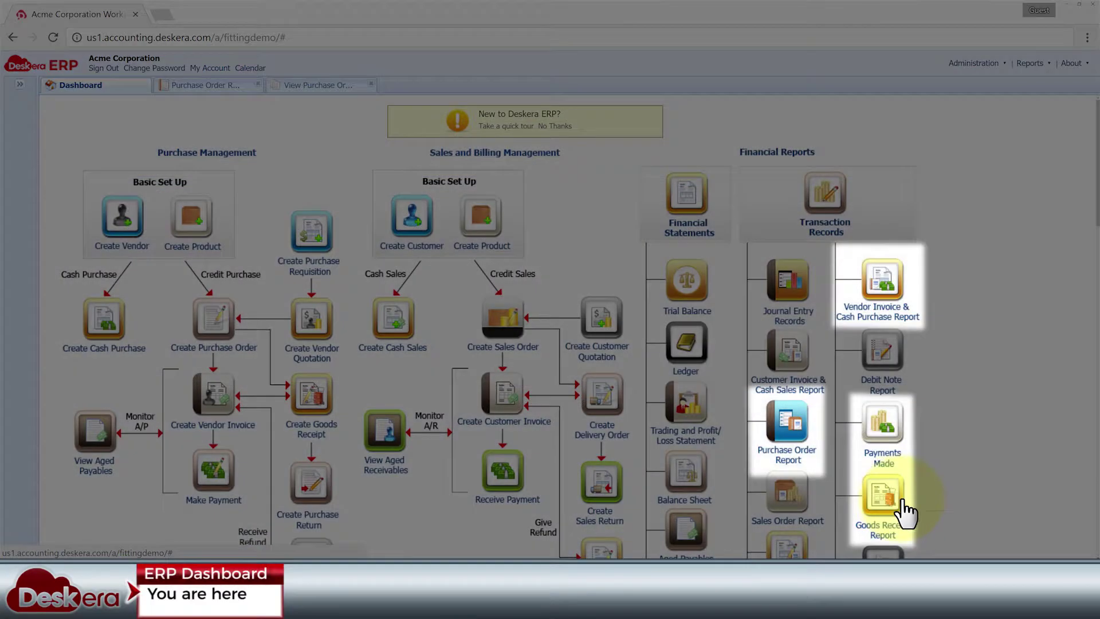
# Open goods receipt GNR45678 and purchase invoice PI45678 from their reports
pyautogui.click(904, 501)
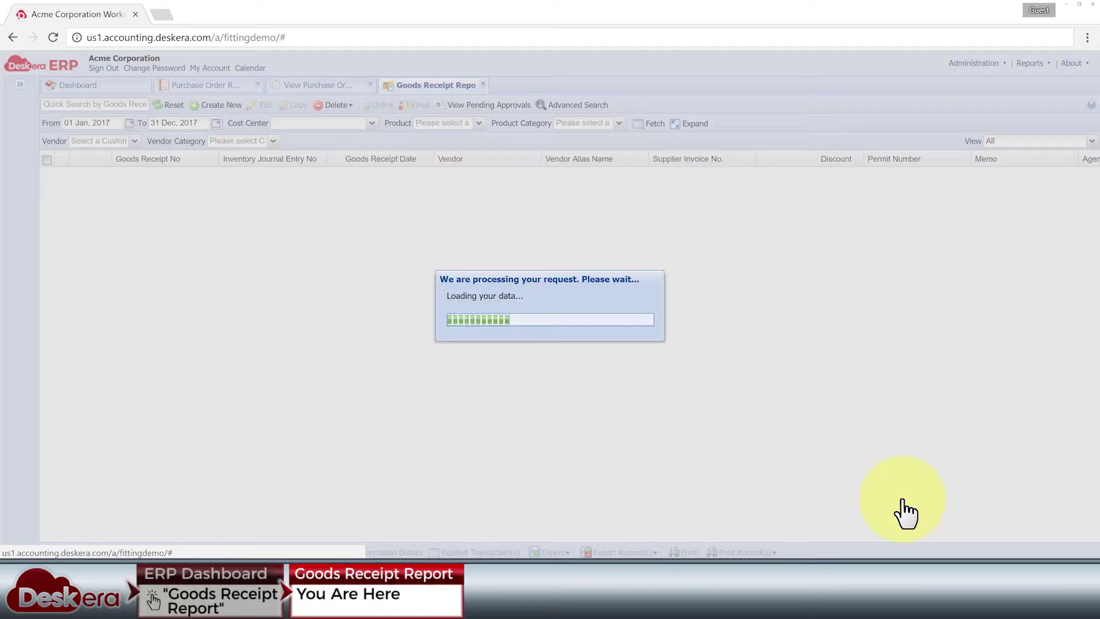
pyautogui.click(156, 174)
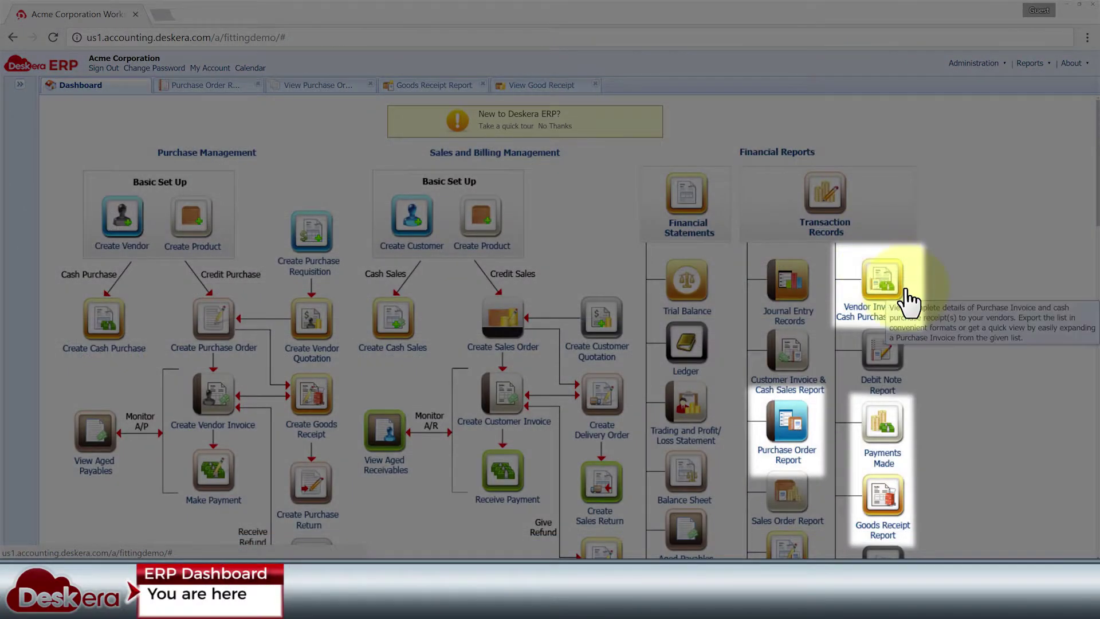
pyautogui.click(894, 287)
pyautogui.click(183, 192)
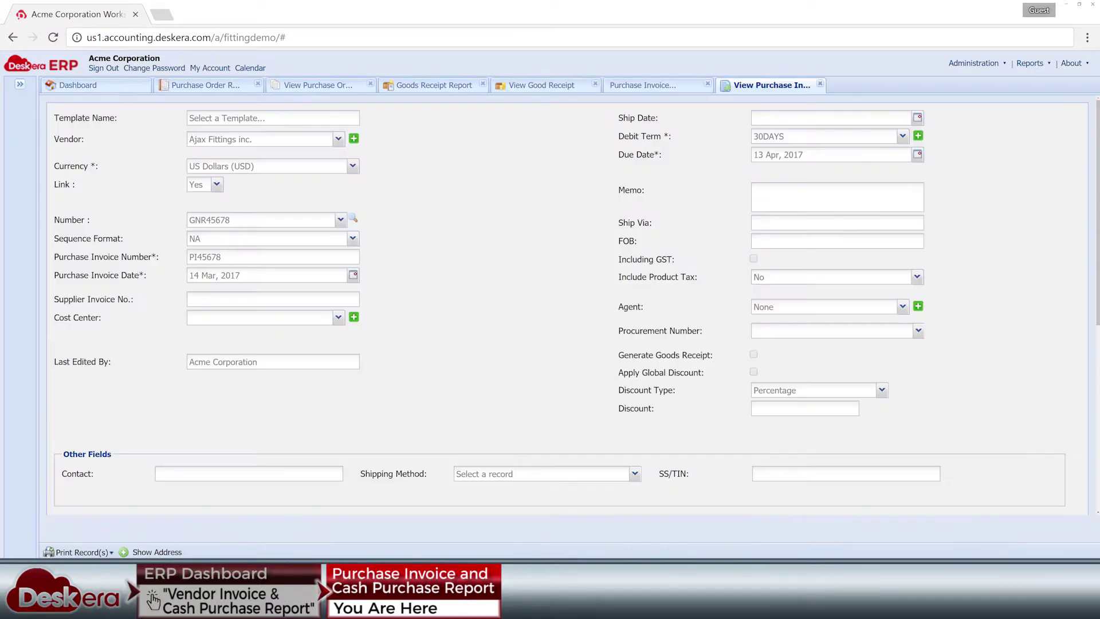
pyautogui.scroll(-6, 567, 304)
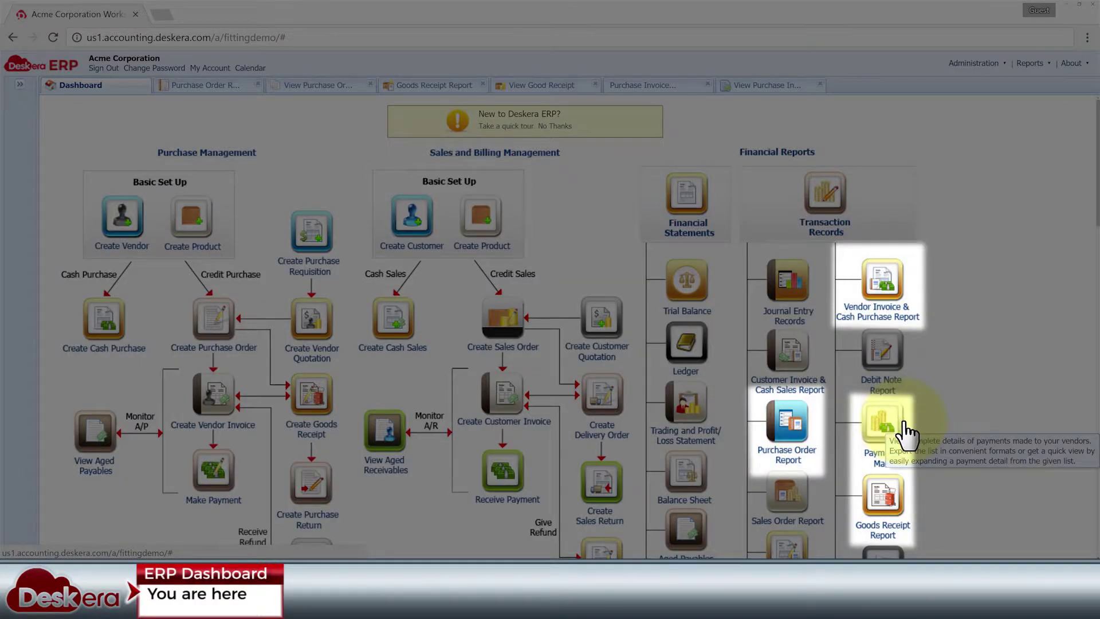
# Open payment PN45678 from the Payments Made report and close the Aged Payables report
pyautogui.click(903, 436)
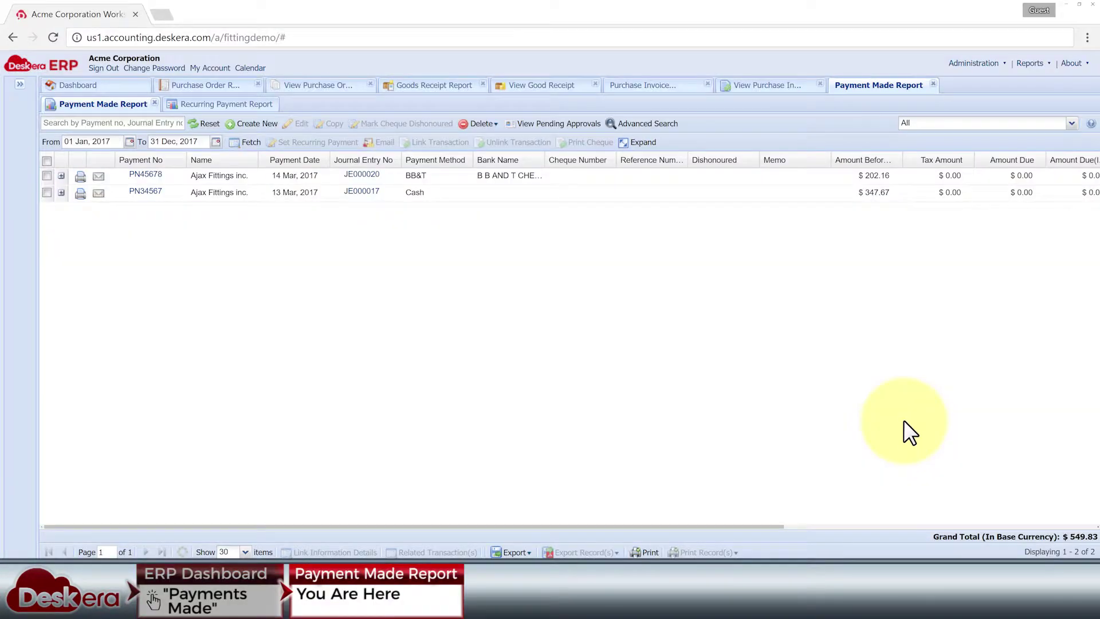
pyautogui.click(147, 175)
pyautogui.scroll(-3, 568, 321)
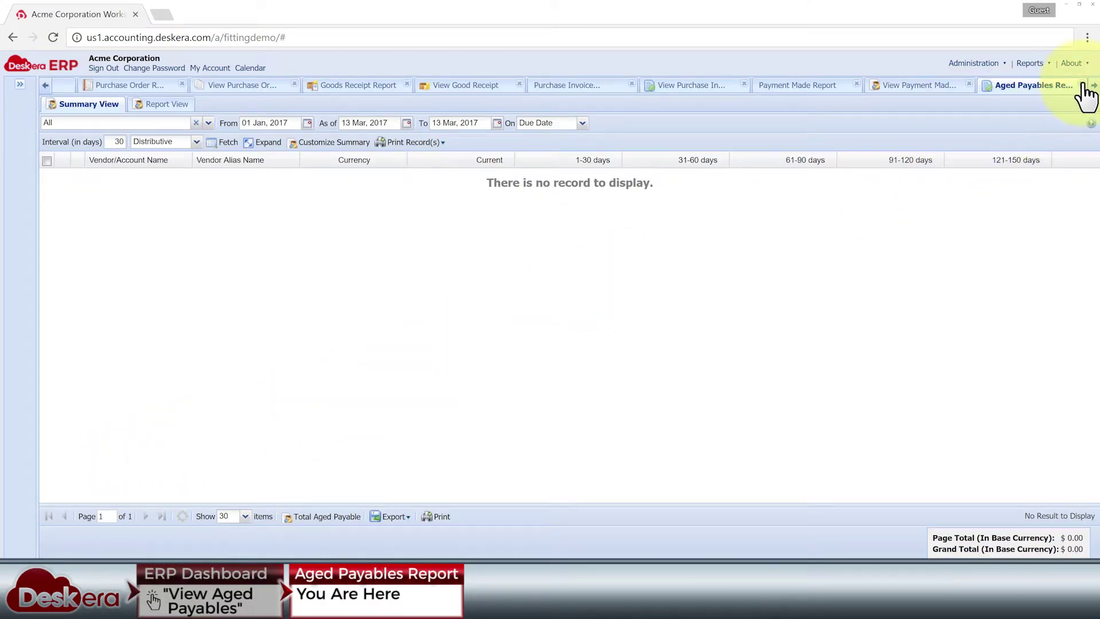
pyautogui.click(1083, 85)
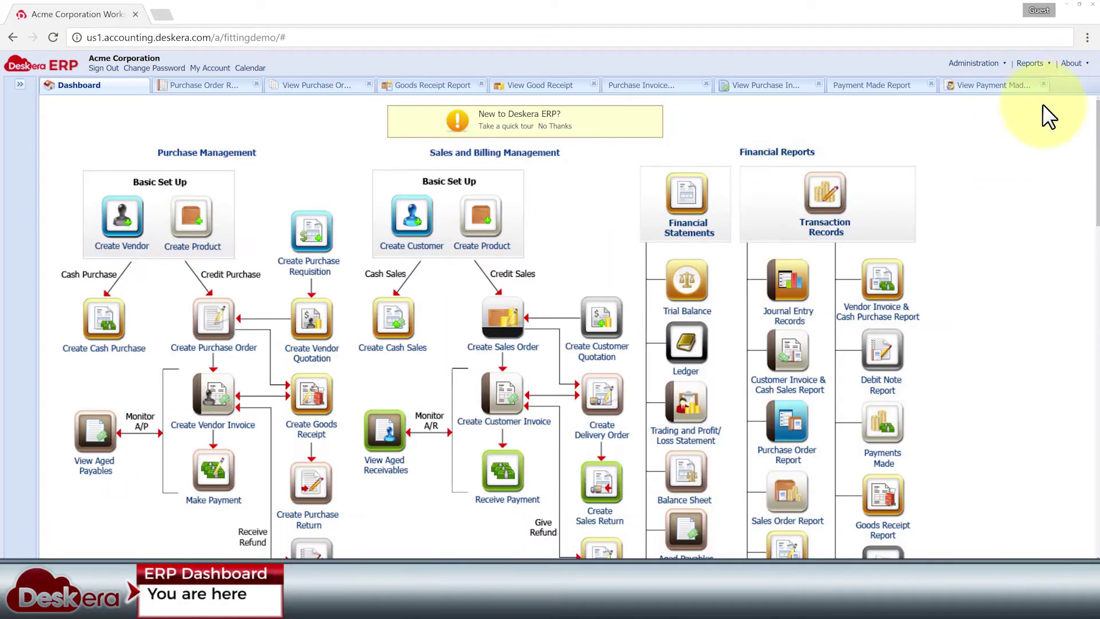
# Review the Purchase Order, Goods Receipt, Purchase Invoice and Payments Made report tabs in turn
pyautogui.click(218, 86)
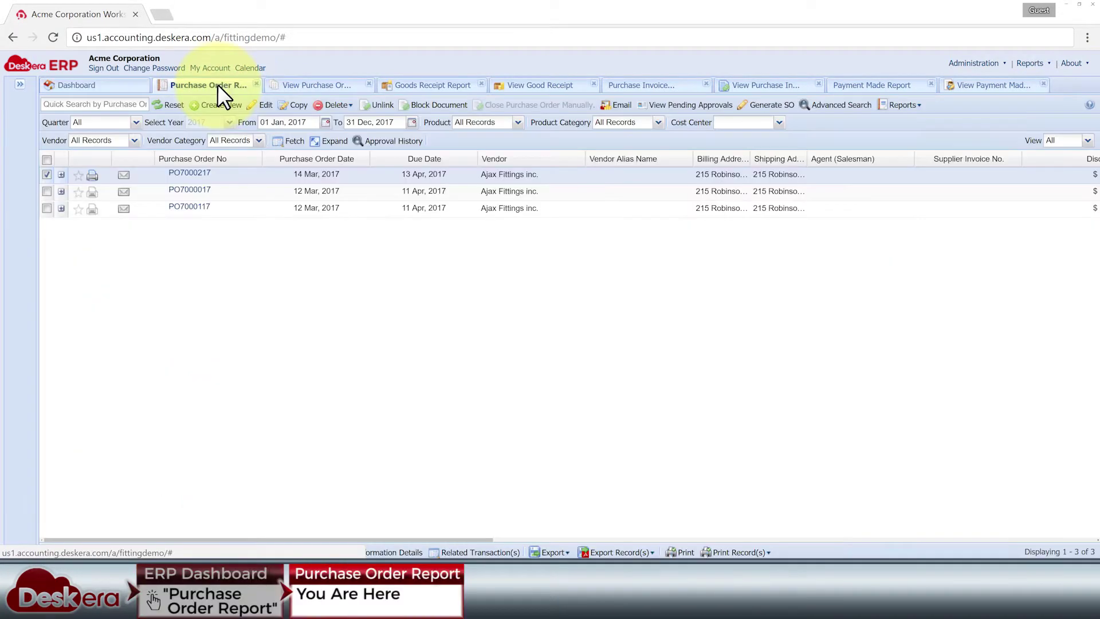
pyautogui.click(456, 92)
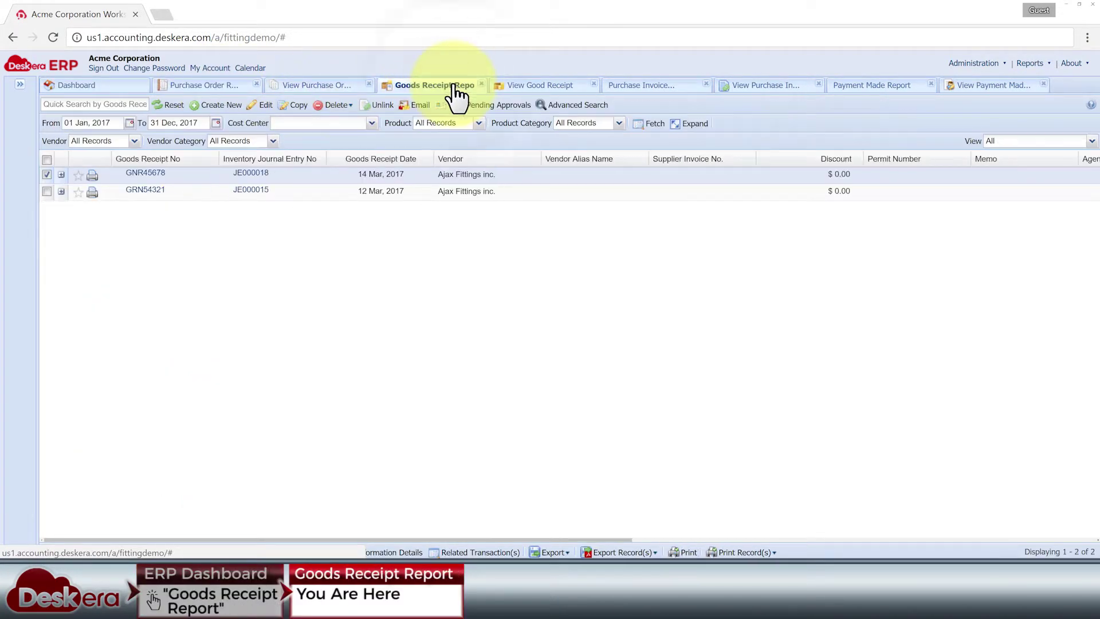
pyautogui.click(664, 86)
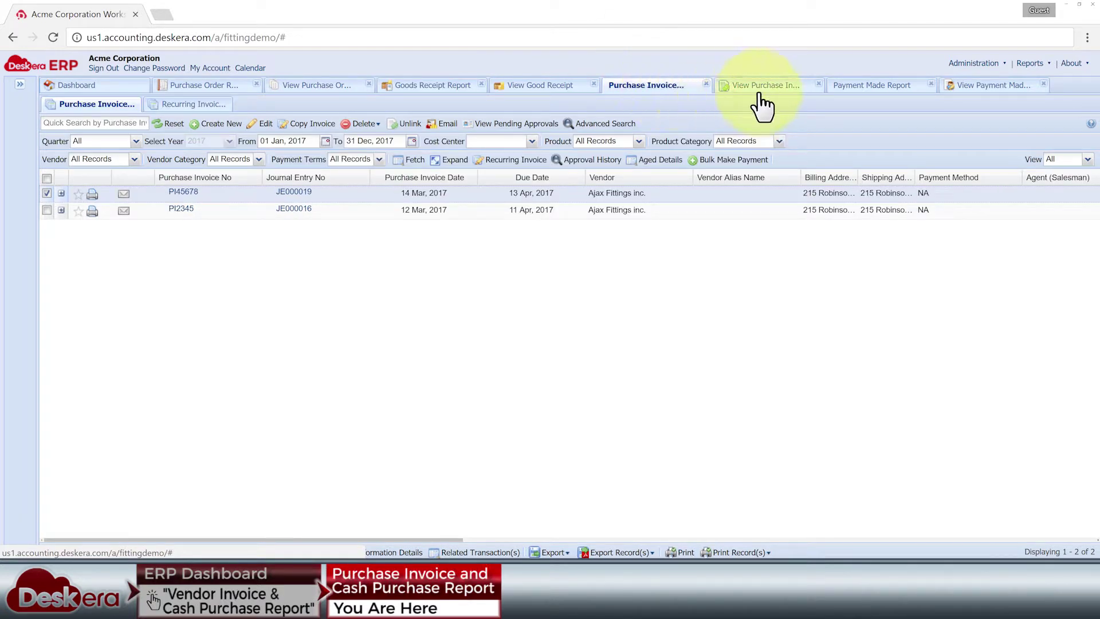
pyautogui.click(872, 87)
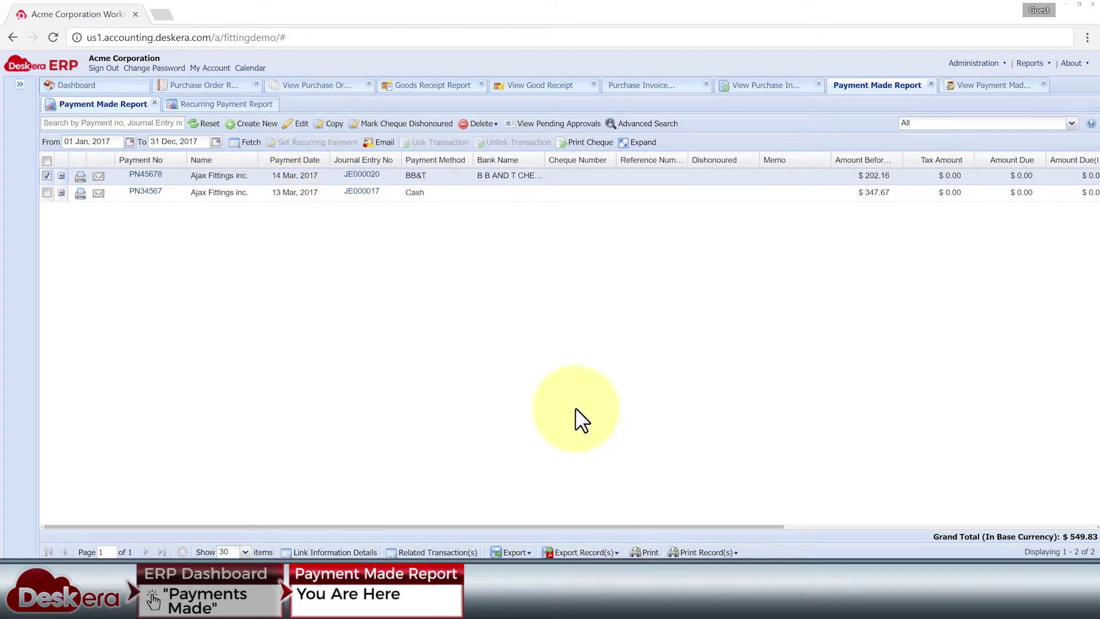
# Close the payment, purchase invoice and goods receipt report and detail tabs
pyautogui.click(932, 85)
pyautogui.click(928, 84)
pyautogui.click(821, 84)
pyautogui.click(706, 84)
pyautogui.click(595, 84)
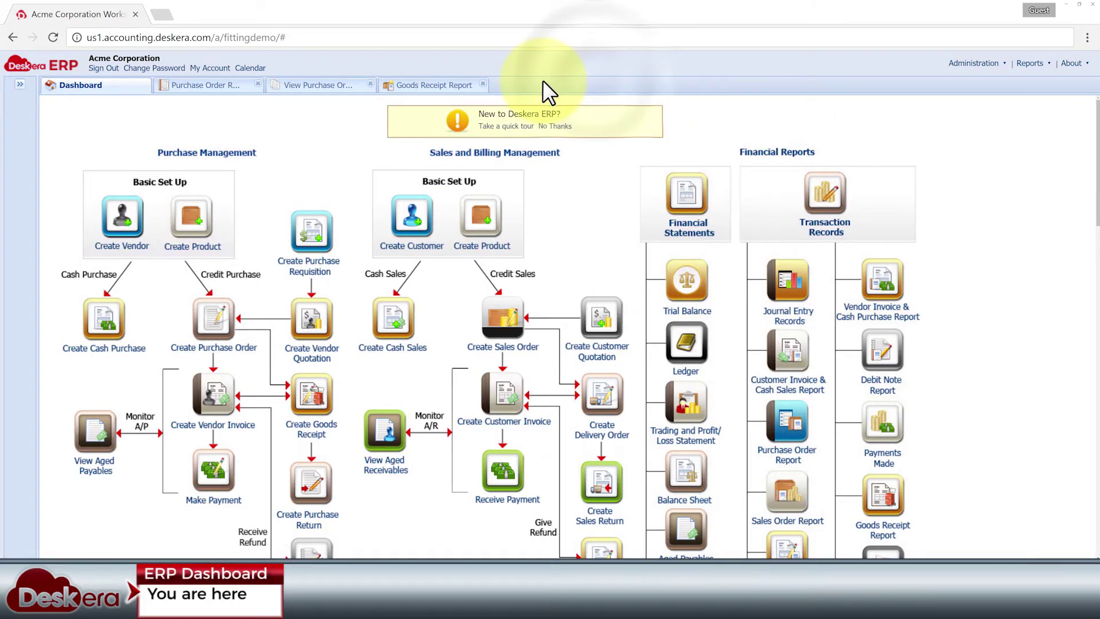
pyautogui.click(483, 84)
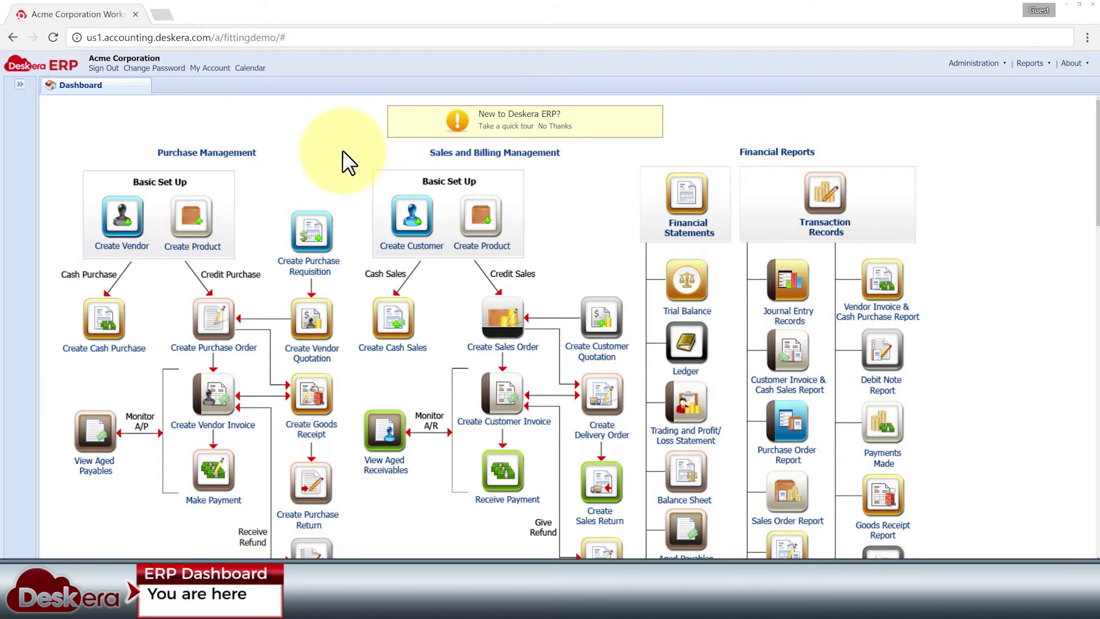